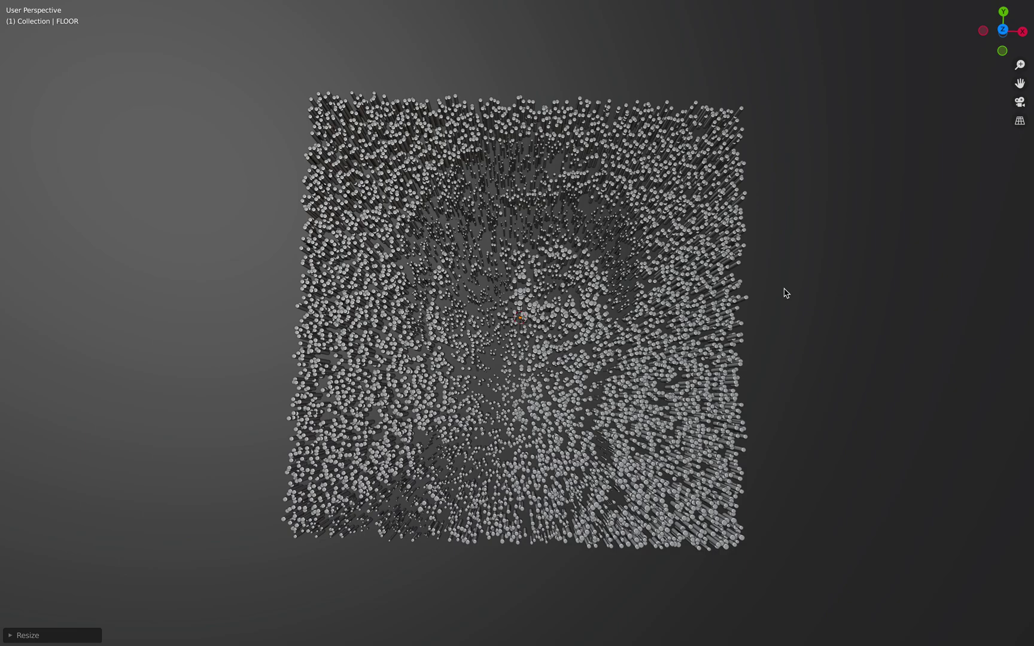
Restore the full editor layout from the maximised 3D viewport and enlarge the lower editors by shrinking the node editor.
middle_click_drag(795, 298, 793, 291)
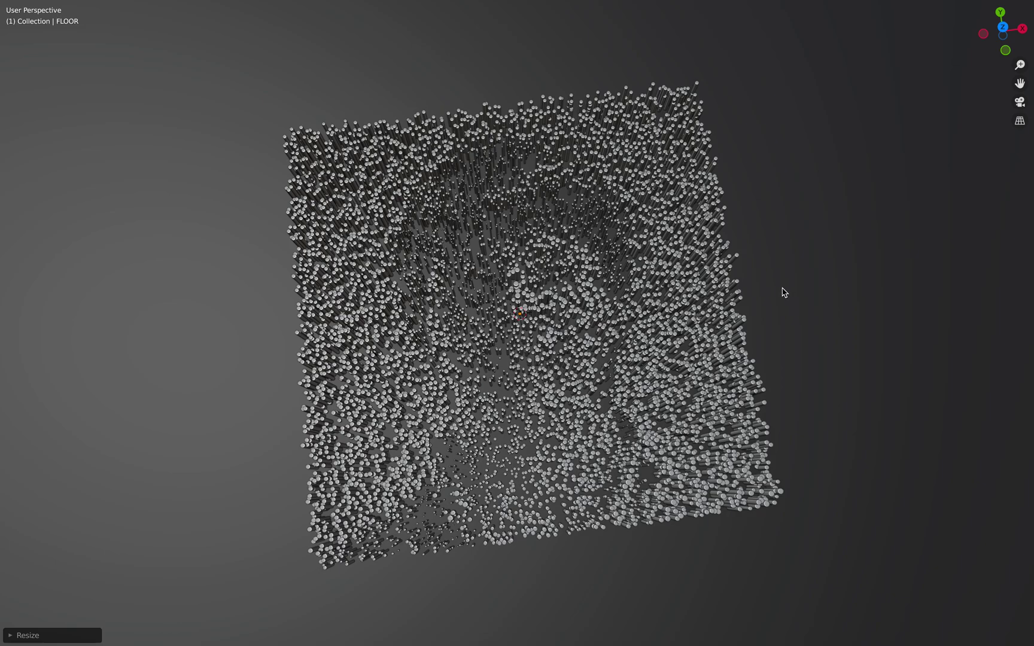
key("ctrl+alt+space")
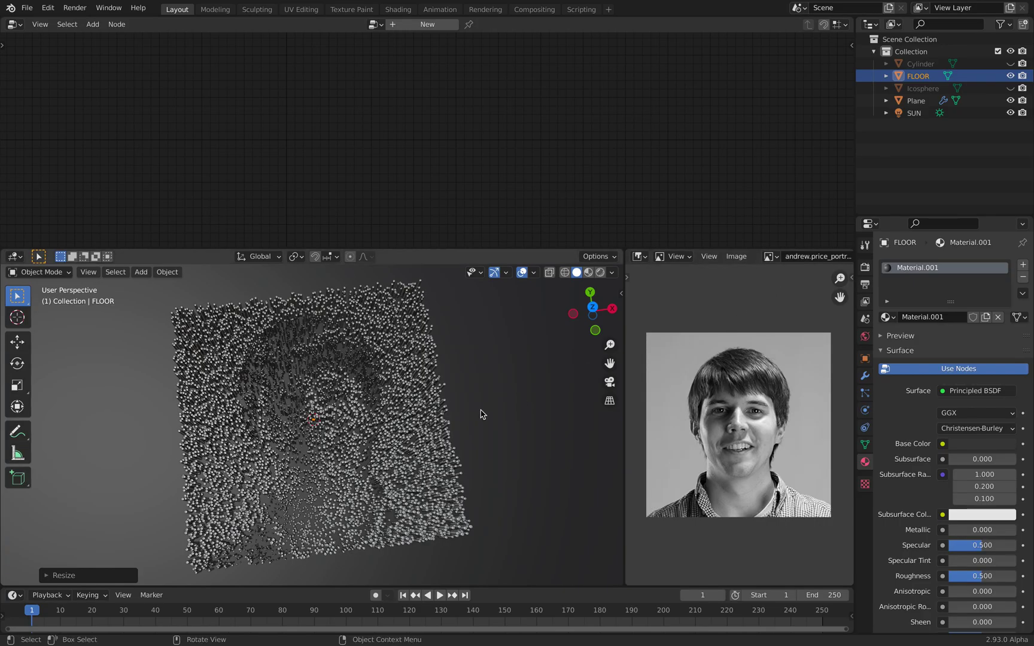
middle_click_drag(468, 409, 471, 411)
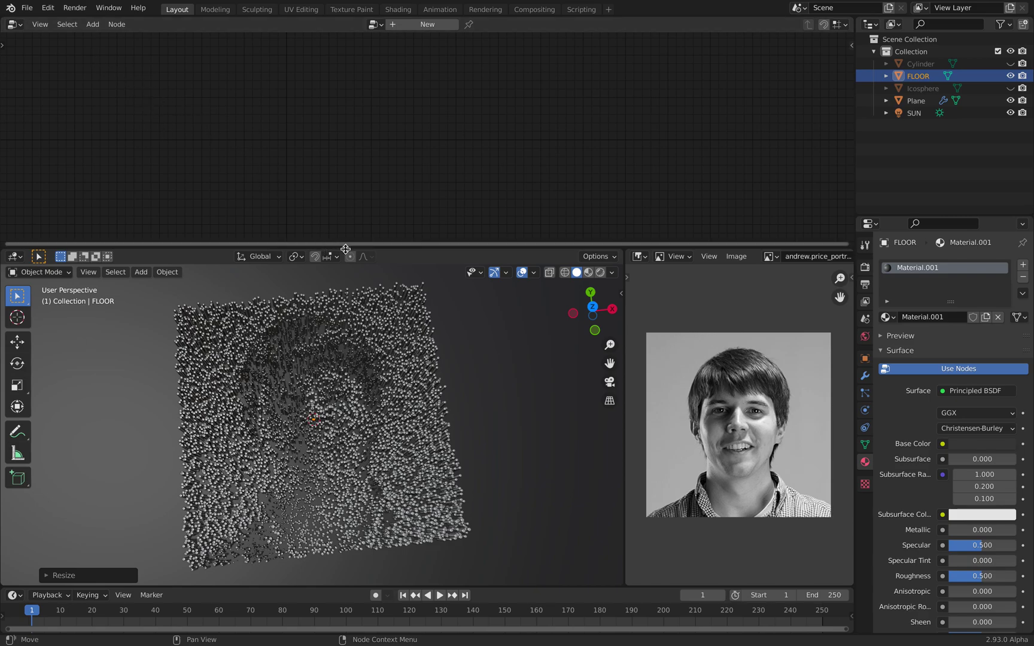
left_click_drag(376, 249, 377, 223)
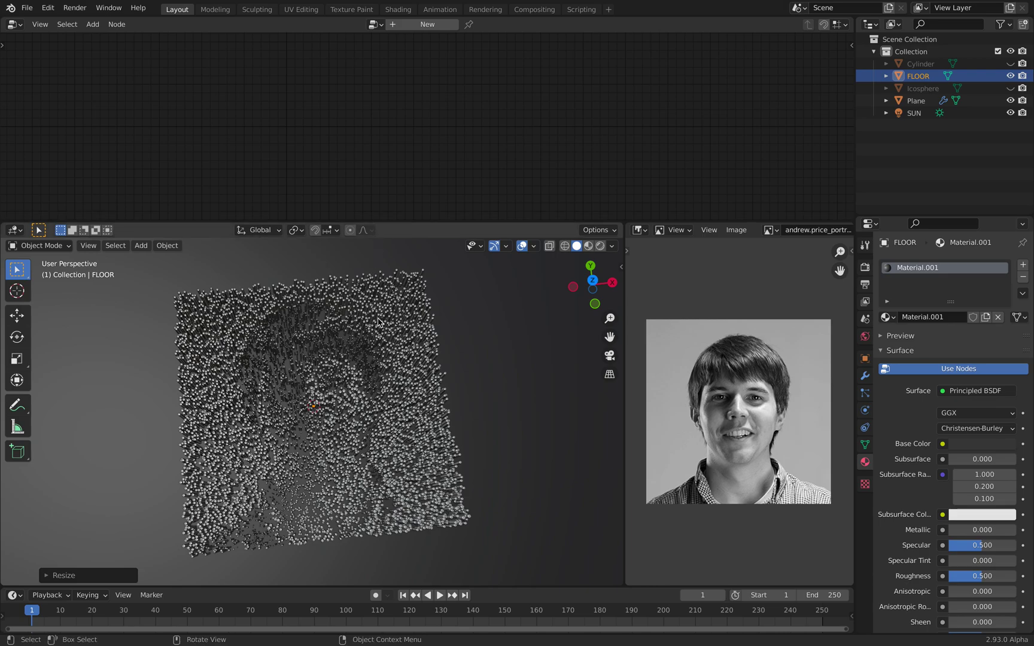
middle_click_drag(406, 351, 422, 342)
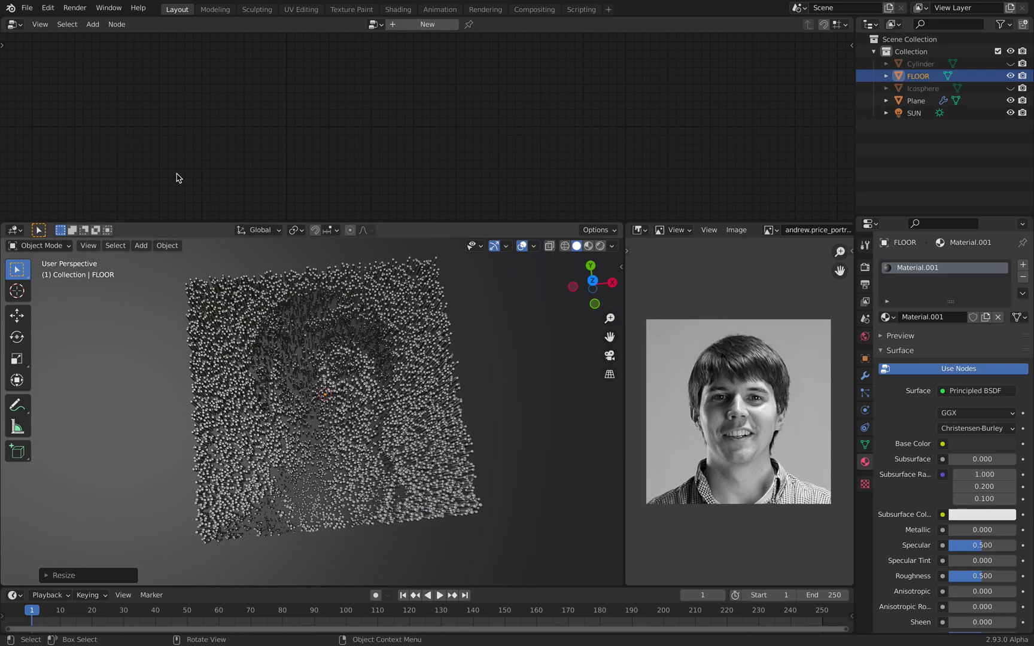
Show the splash screen to check the program version, close it, and view the cylinder portrait against the reference image.
left_click(9, 9)
left_click(39, 21)
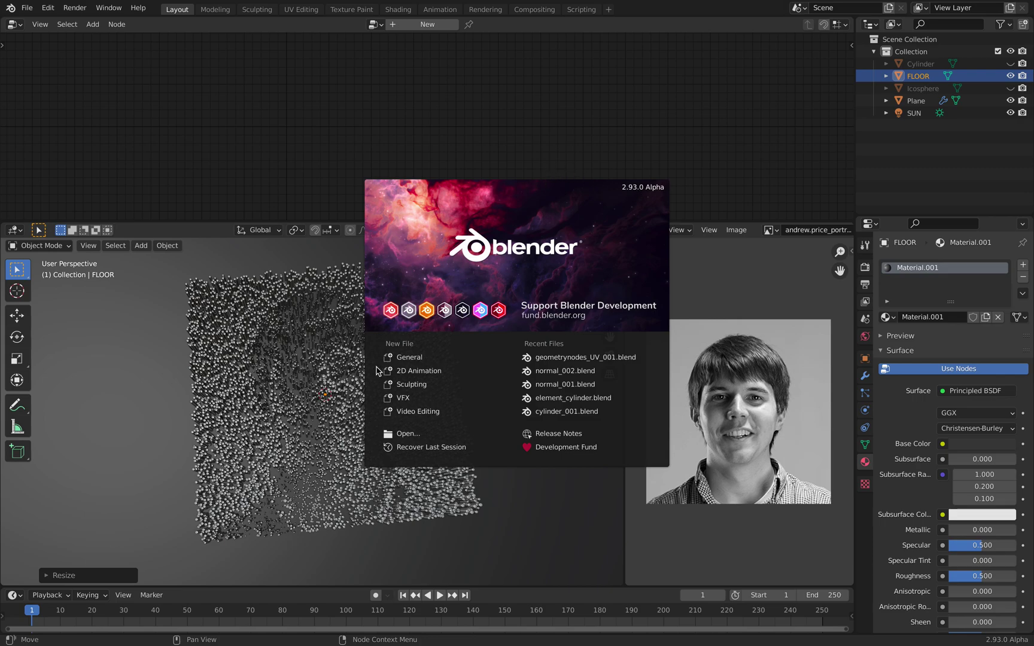
left_click(286, 346)
middle_click_drag(374, 345, 366, 353)
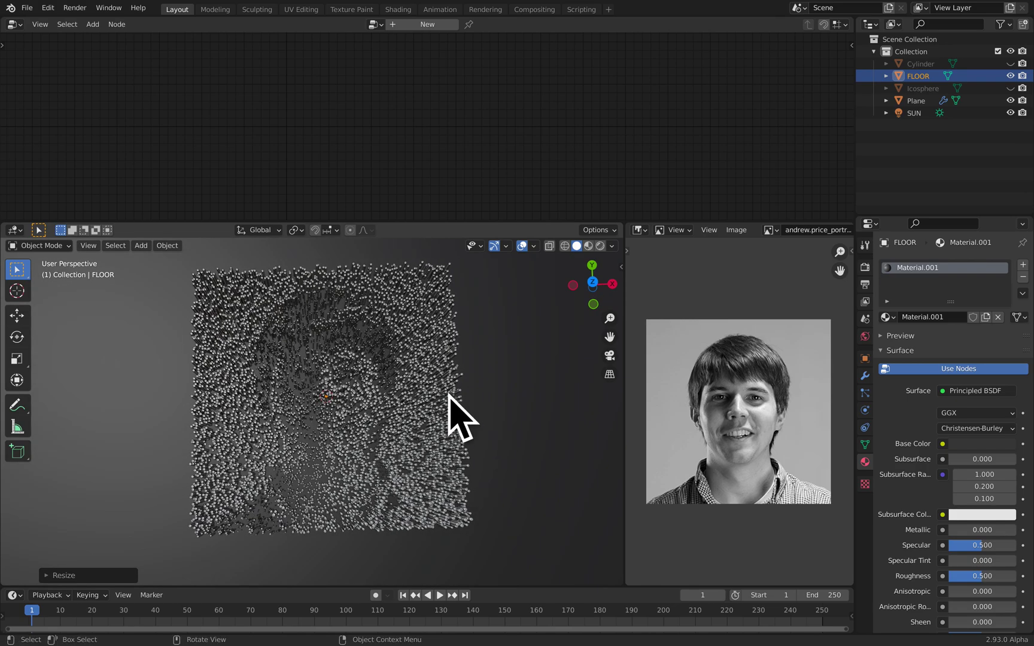
middle_click_drag(705, 405, 701, 404)
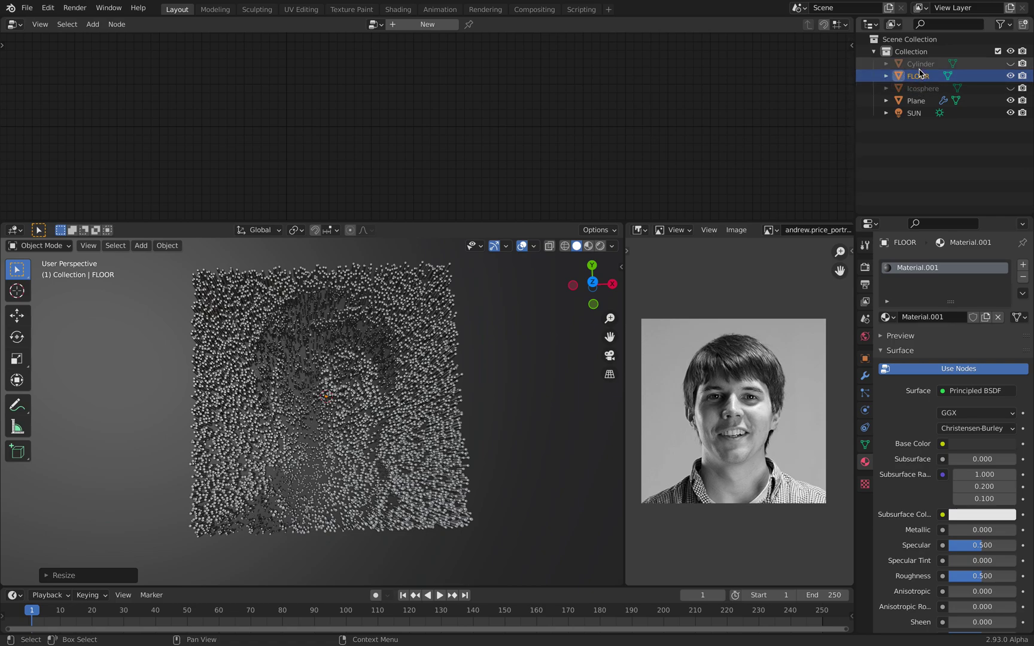
Select the Plane object, show its Geometry Nodes modifier, and enlarge the node editor to fit its node tree.
left_click(917, 100)
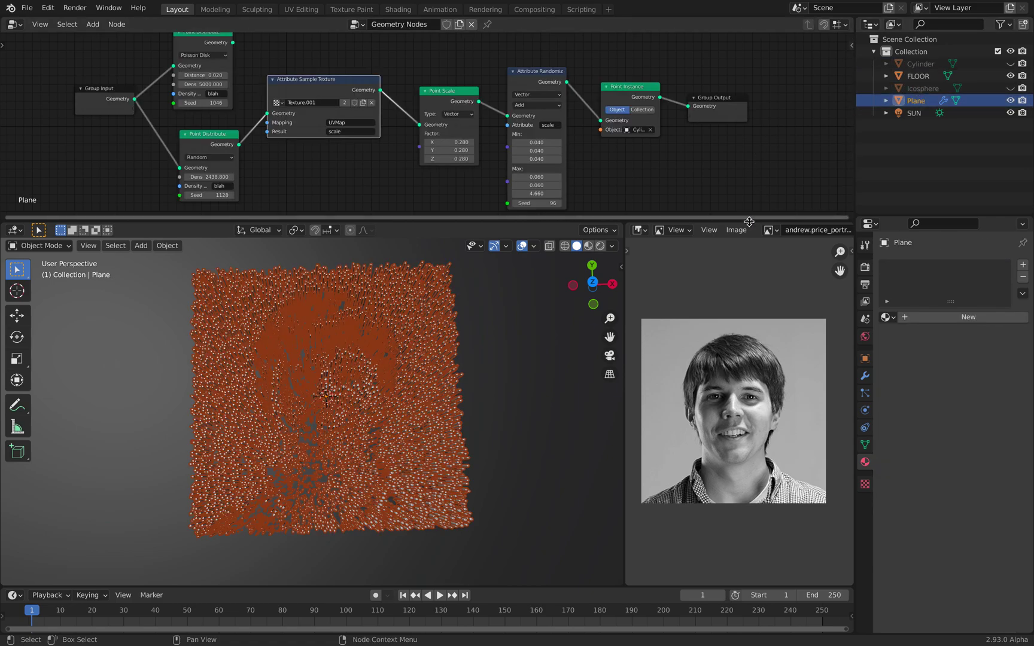
left_click_drag(455, 223, 455, 254)
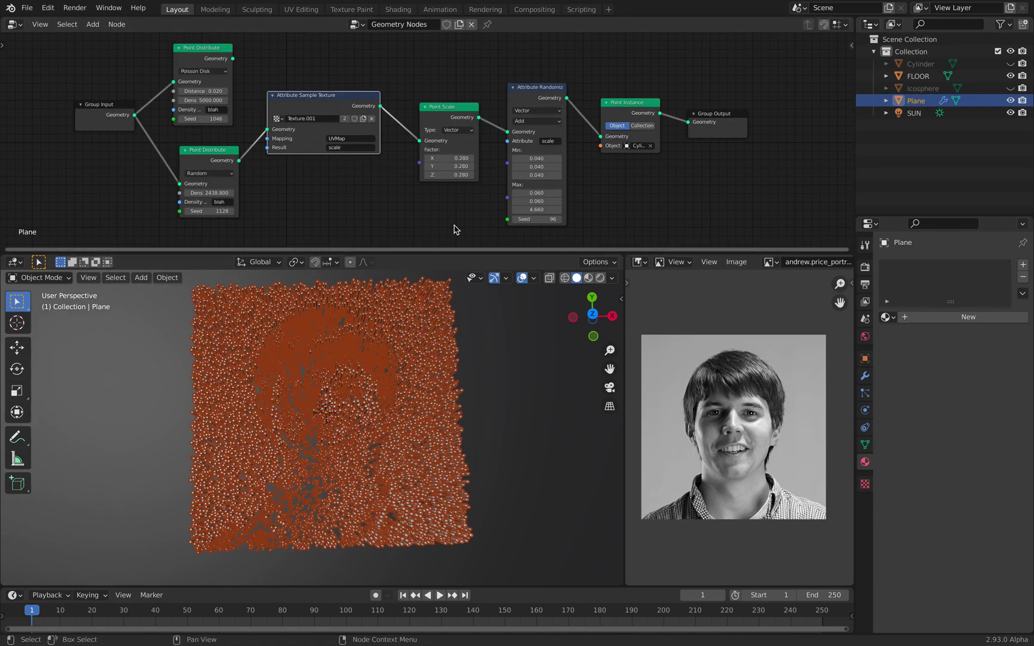
left_click(870, 377)
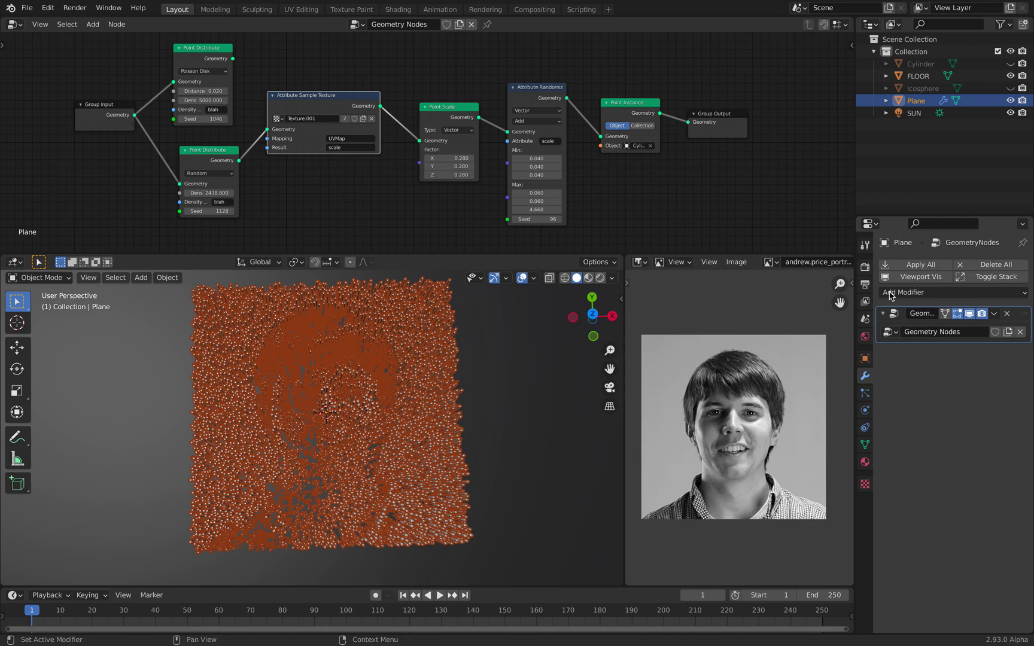
mouse_move(434, 184)
middle_mouse_down()
mouse_move(471, 180)
mouse_move(434, 195)
middle_mouse_up()
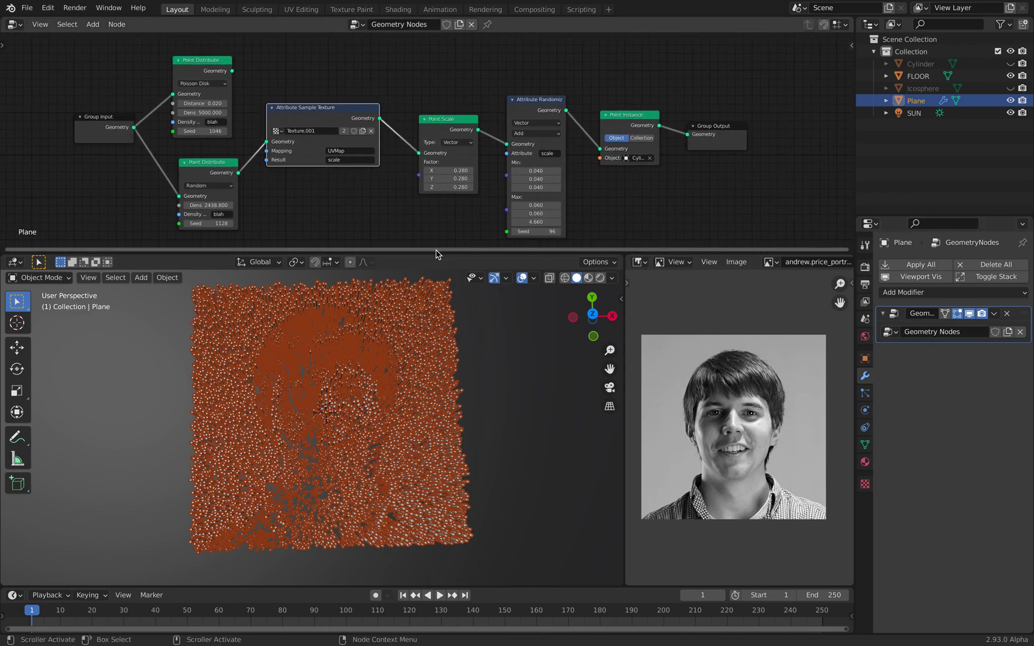
left_click_drag(435, 254, 435, 289)
scroll(263, 197, "up", 2)
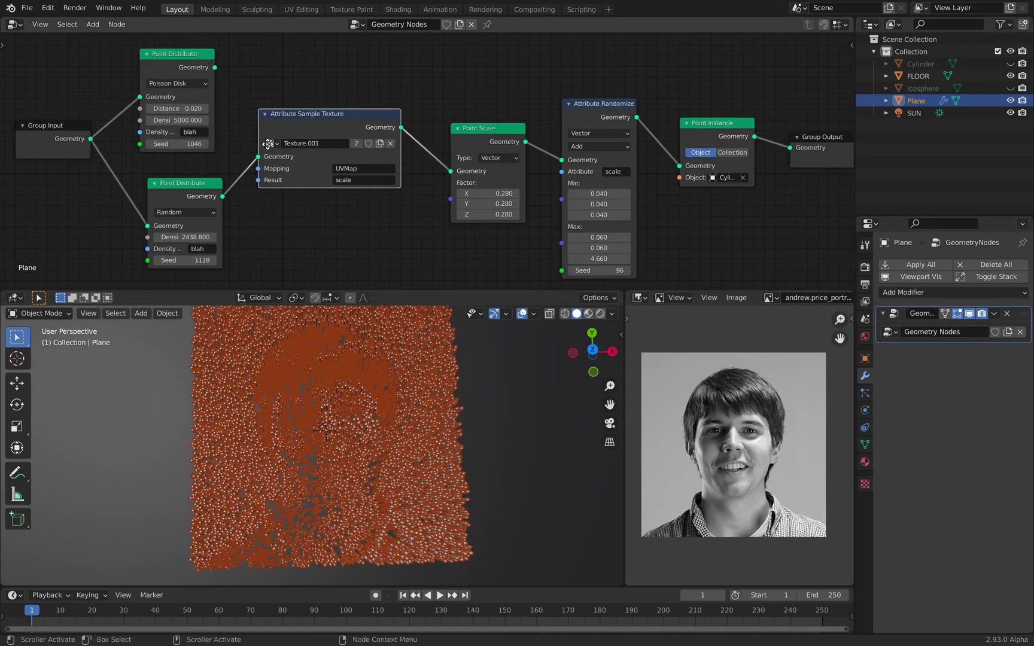
Move the Group Input and both Point Distribute nodes farther away from the Attribute Sample Texture node.
left_click_drag(108, 124, 93, 131)
left_click_drag(196, 69, 179, 64)
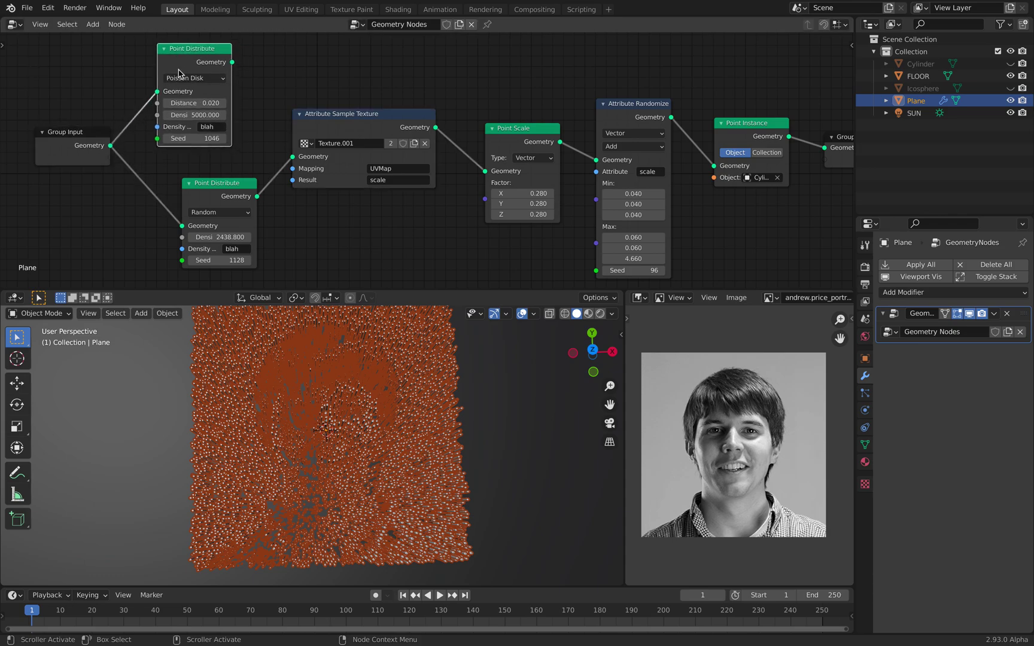
left_click_drag(222, 179, 194, 176)
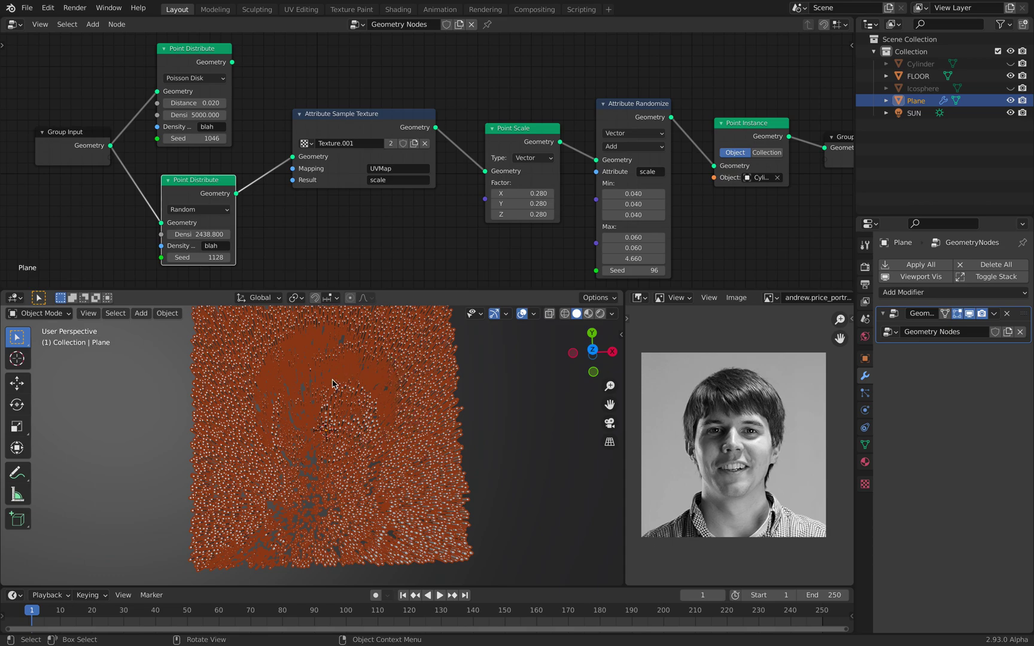
Display the texture settings of Texture.001, the portrait image that drives the cylinder scale.
middle_click_drag(336, 423, 333, 429)
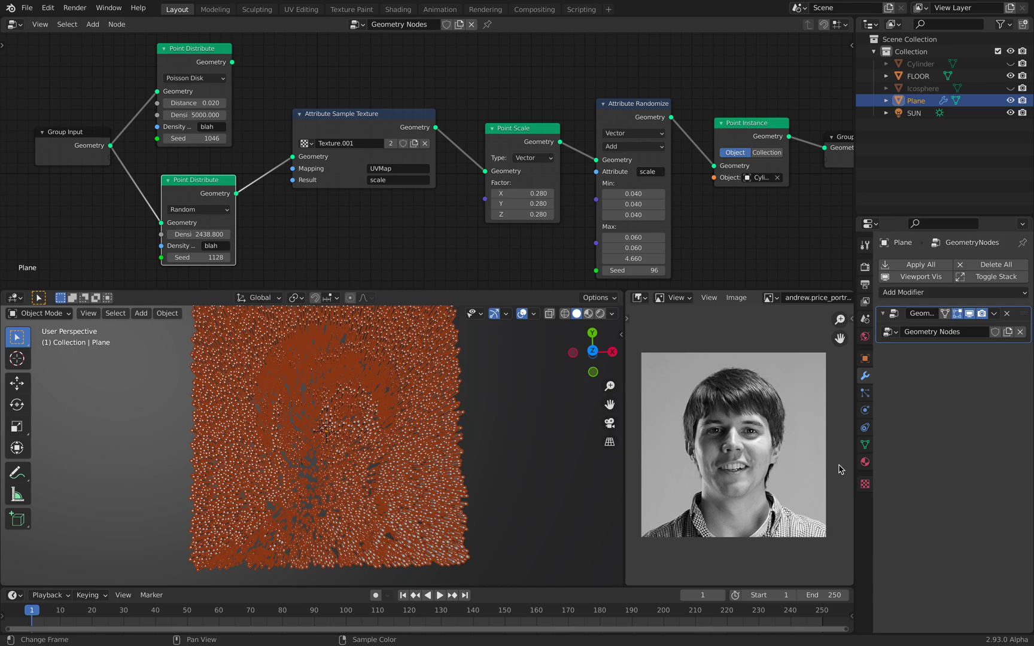
left_click(865, 483)
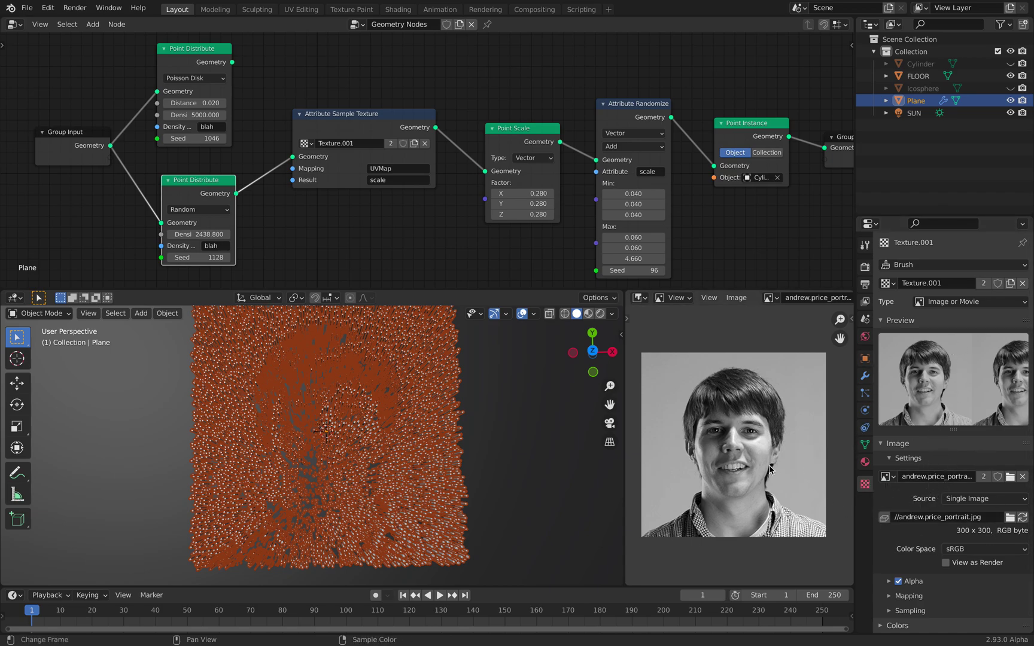
middle_click_drag(338, 418, 274, 430)
scroll(393, 159, "up", 2)
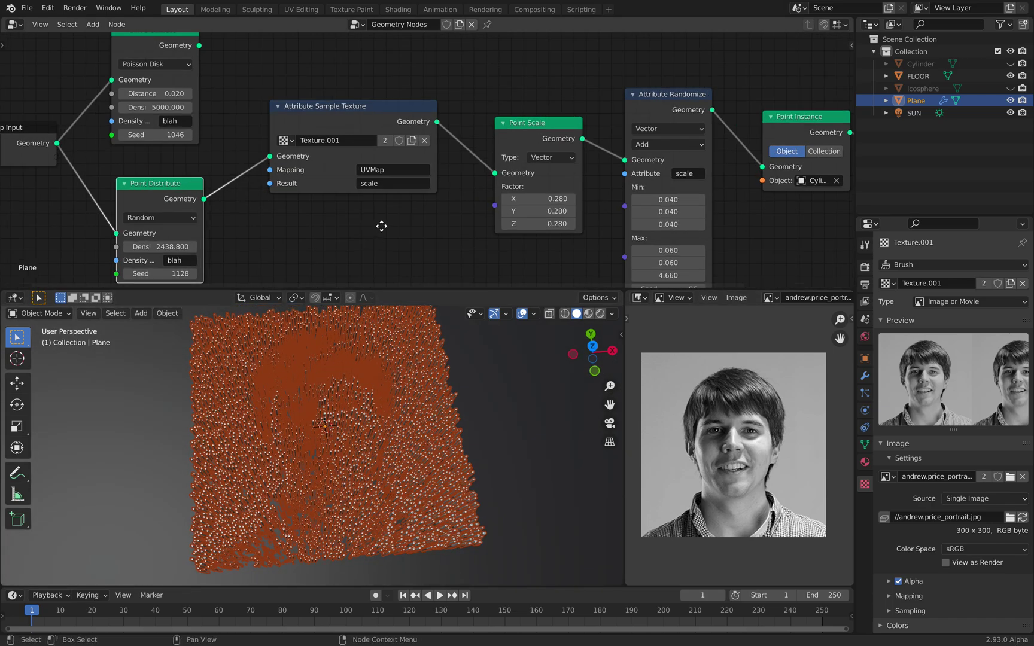
Move the Attribute Sample Texture node slightly and review its UVMap mapping and scale result beside the connected nodes.
left_click_drag(370, 103, 361, 113)
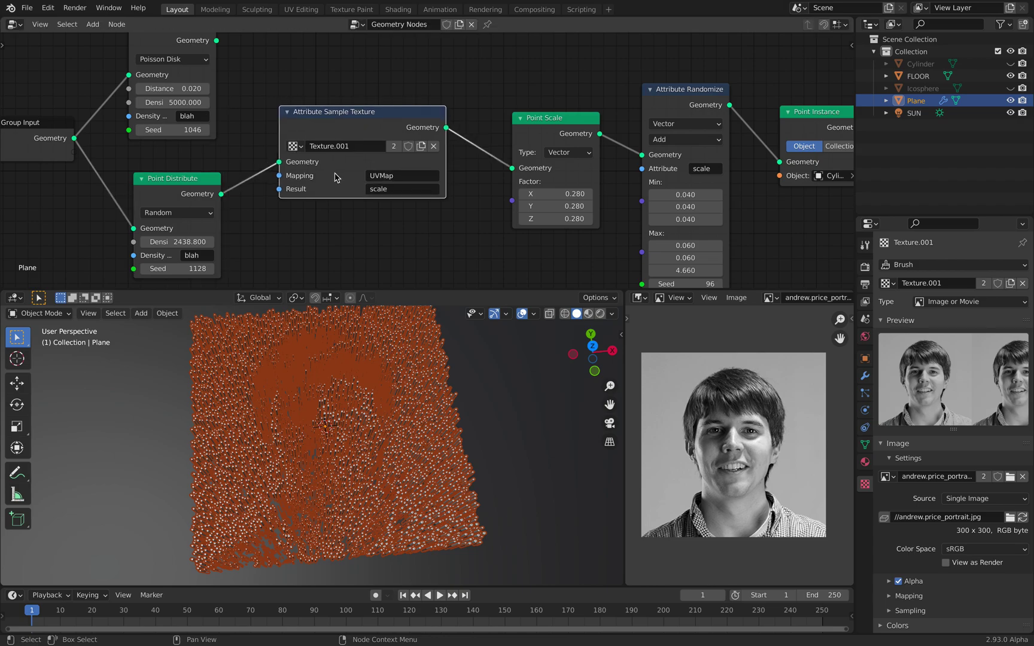
middle_click_drag(322, 449, 328, 447)
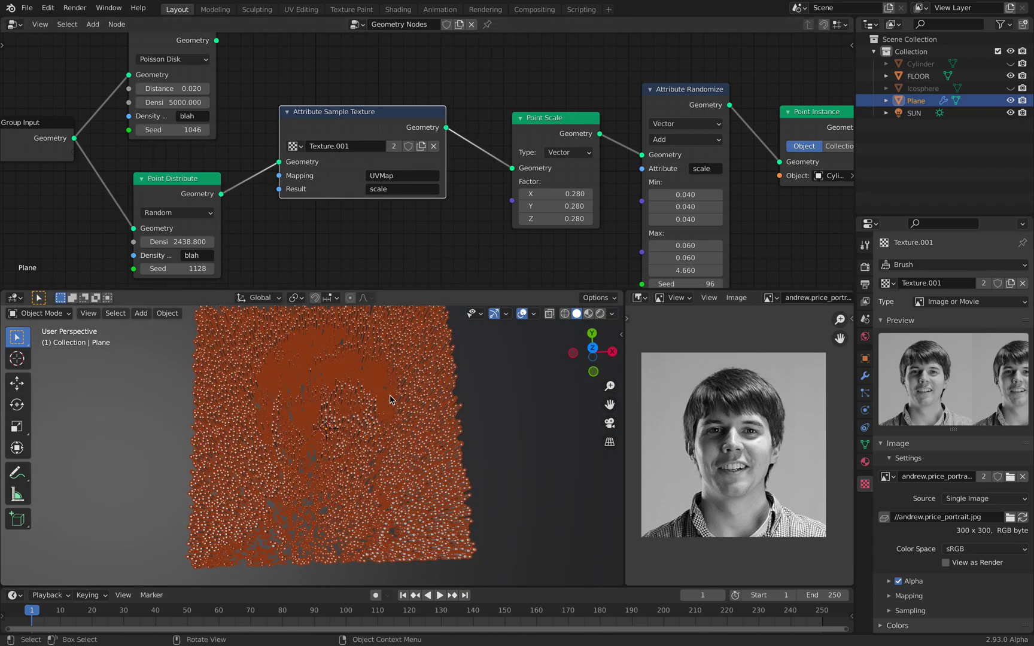
middle_click_drag(354, 208, 358, 206)
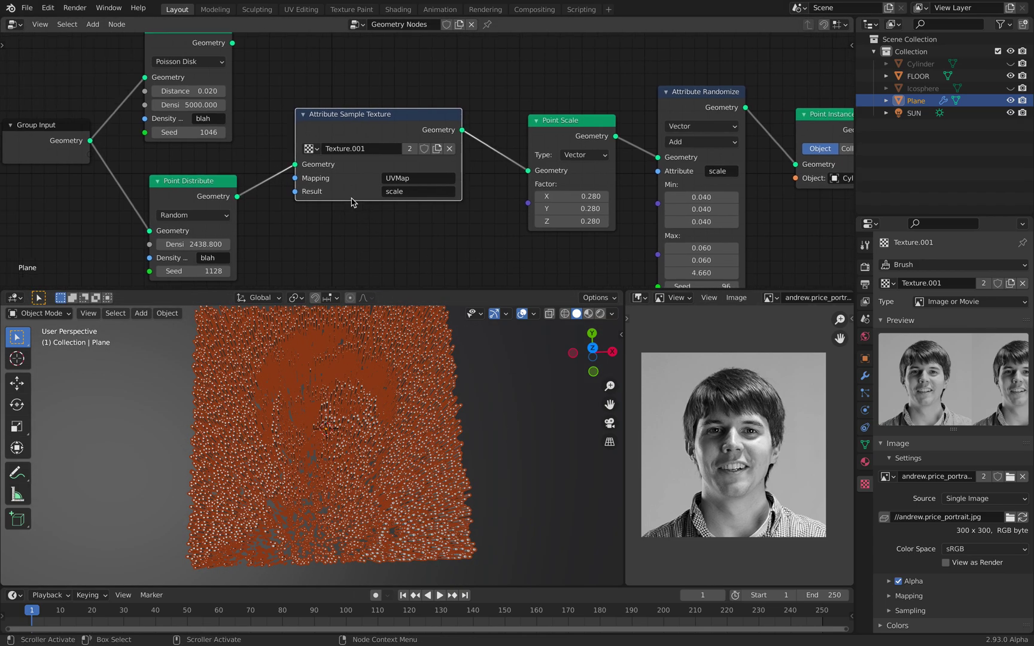
middle_click_drag(369, 137, 383, 145)
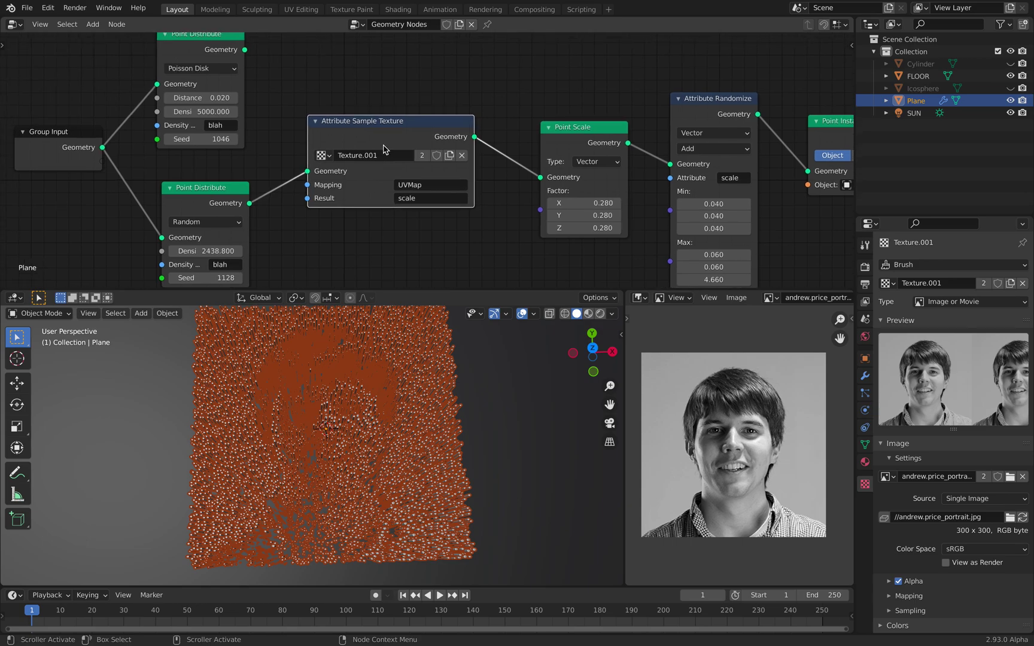
middle_click_drag(504, 143, 429, 141)
Move the Point Scale node closer to Attribute Sample Texture and set its X, Y and Z factors to 0.380.
left_click_drag(499, 124, 482, 115)
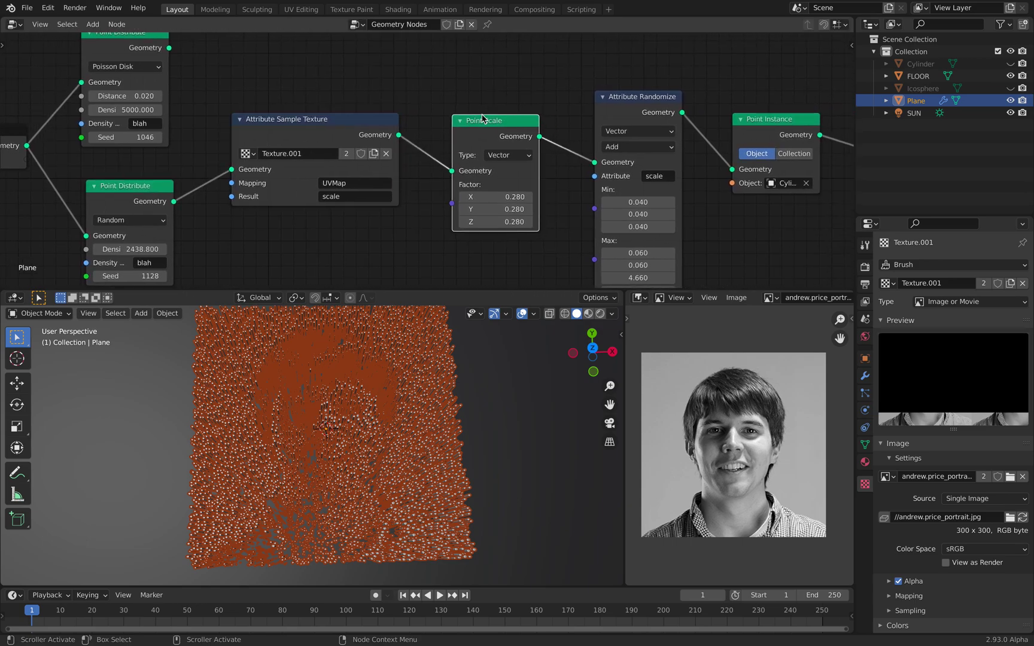
middle_click_drag(501, 136, 452, 109)
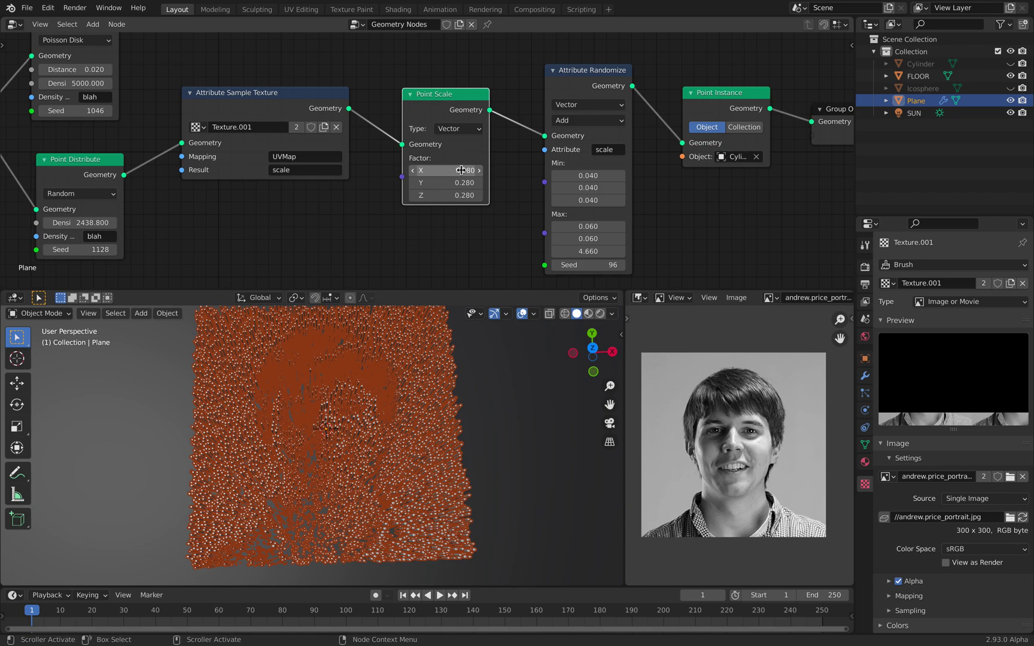
middle_click_drag(272, 148, 418, 147)
scroll(376, 169, "up", 4)
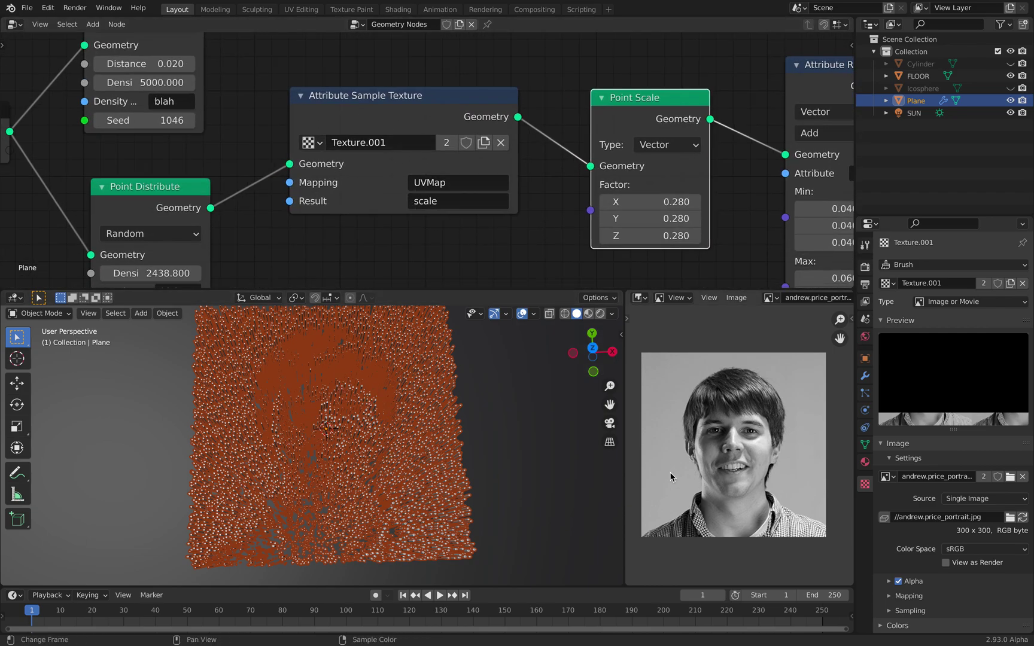
middle_click_drag(436, 202, 397, 199)
middle_click_drag(392, 379, 377, 366)
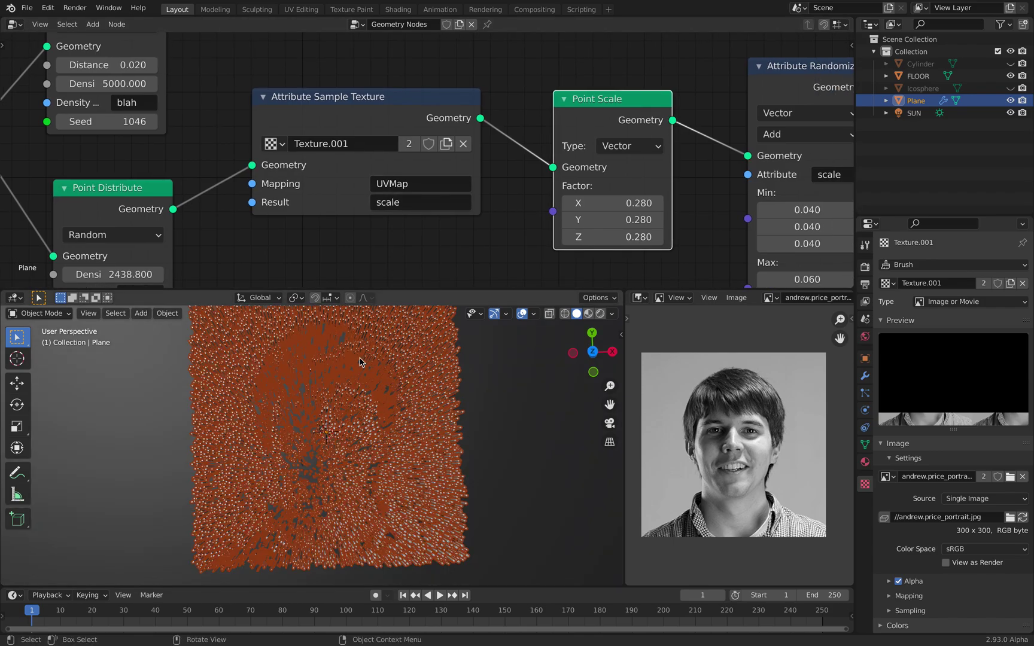
middle_click_drag(543, 232, 481, 218)
left_click_drag(542, 186, 568, 220)
Keep the Attribute Randomize operation on Add and set its maximum Z value to about 10.18.
scroll(591, 164, "down", 2)
middle_click_drag(591, 164, 464, 155)
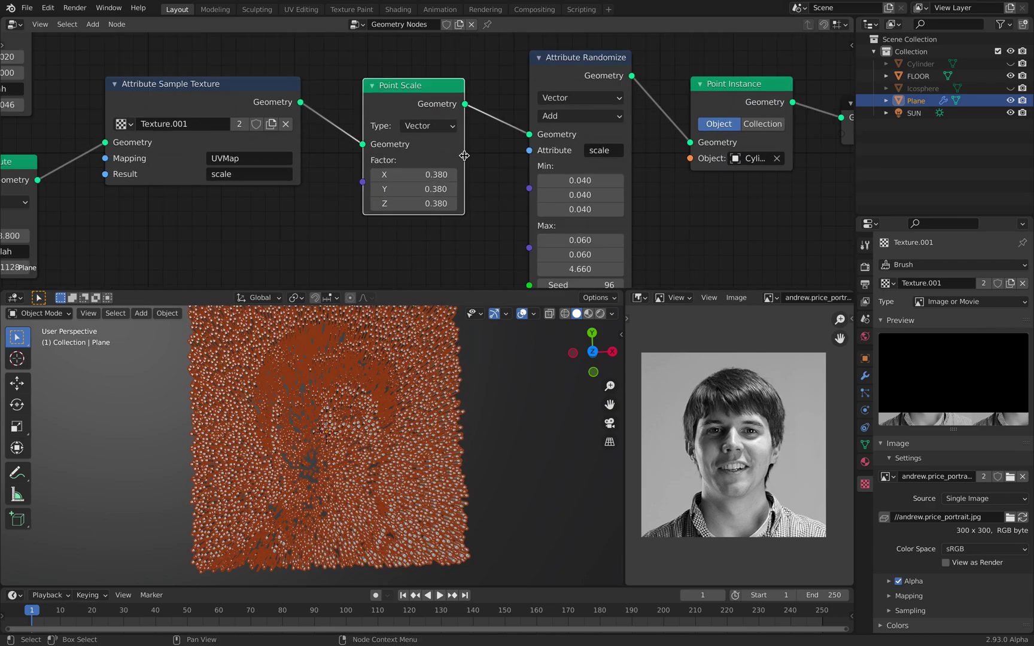
middle_click_drag(531, 84, 457, 88)
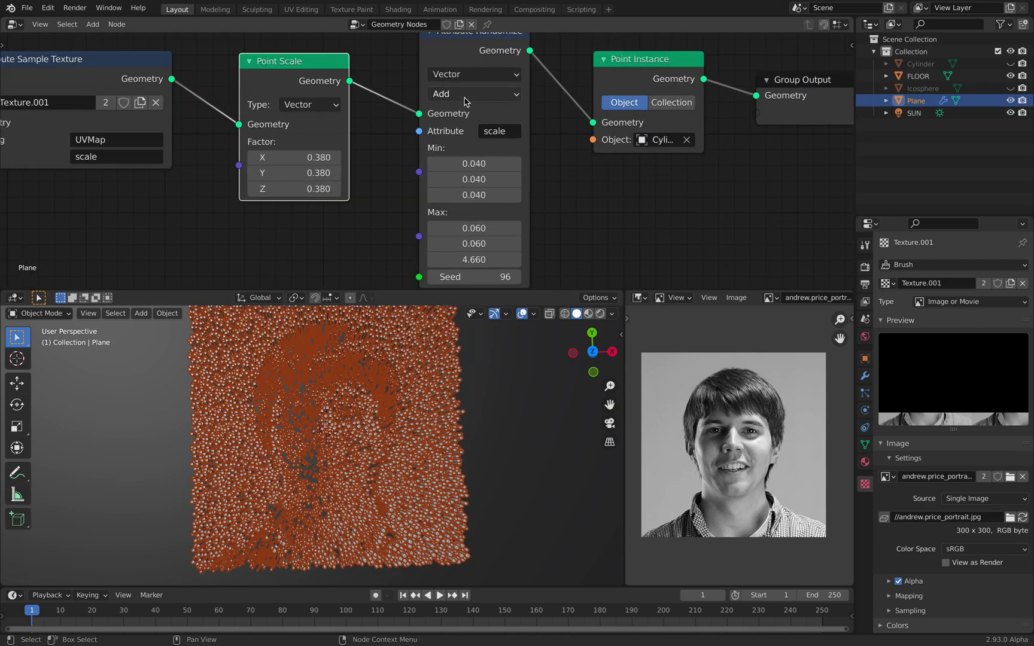
left_click(470, 94)
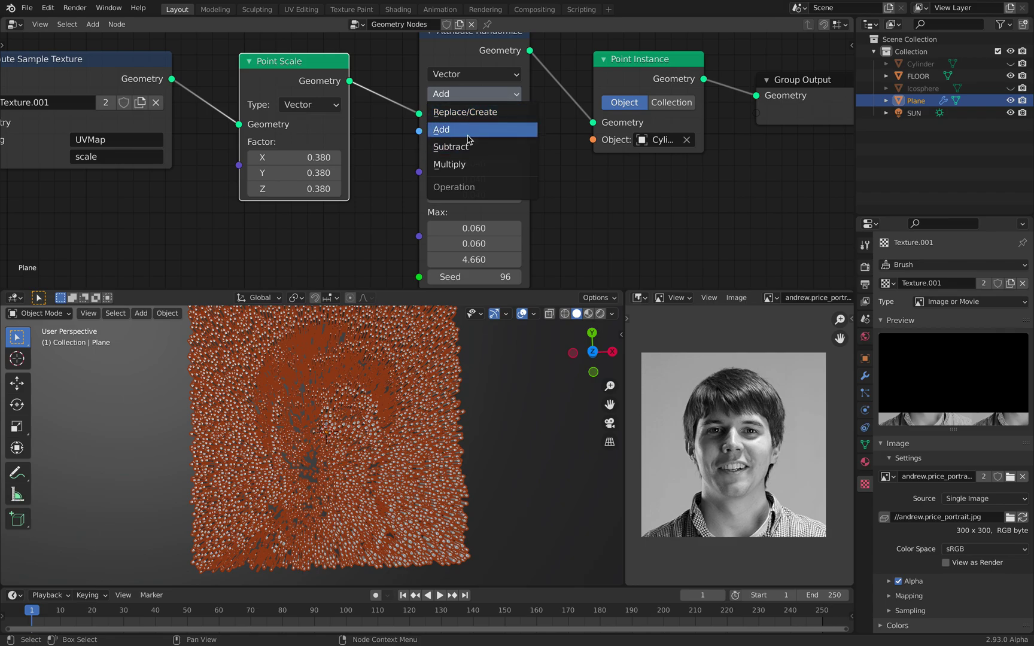
left_click(460, 132)
left_click_drag(474, 261, 500, 261)
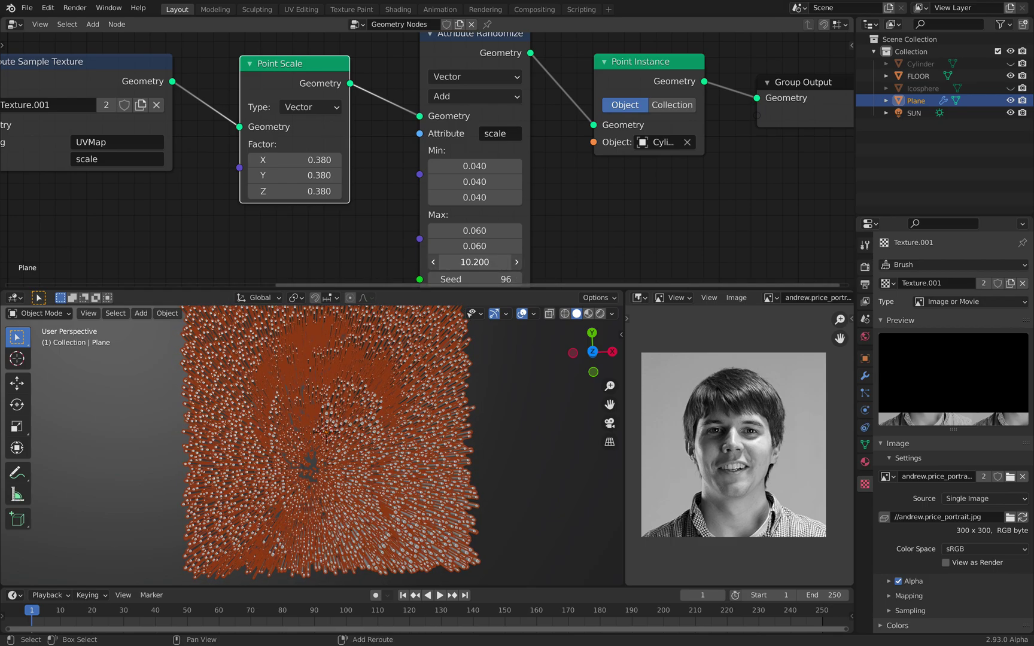
mouse_move(413, 443)
middle_mouse_down()
mouse_move(442, 361)
mouse_move(427, 430)
mouse_move(434, 357)
mouse_move(422, 458)
middle_mouse_up()
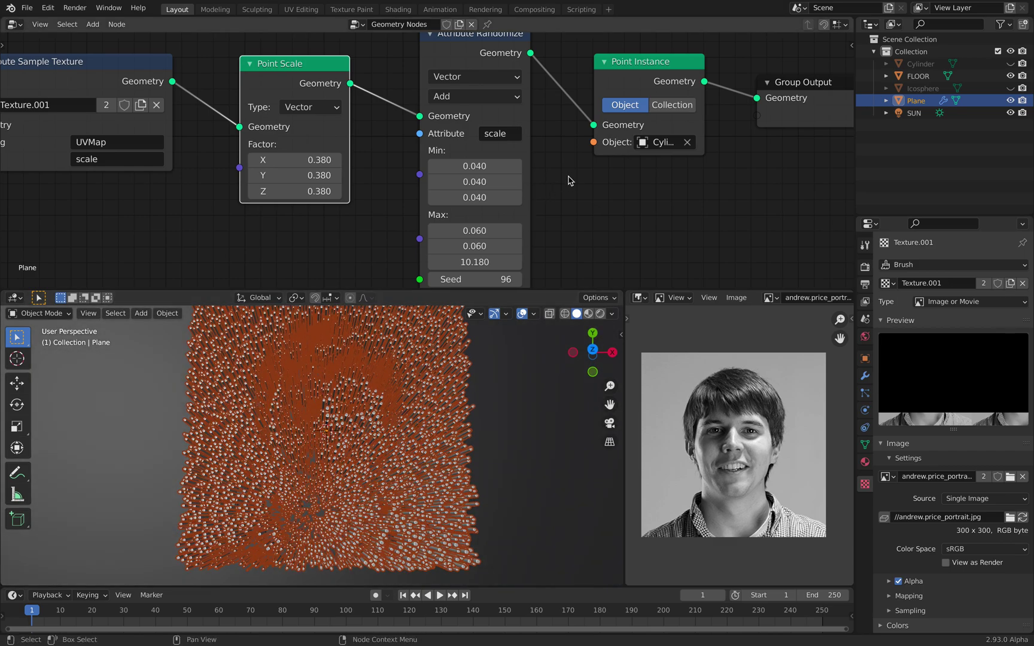
Widen the Point Instance node so its Cylinder object name fits, and move the Group Output node farther away.
scroll(551, 133, "down", 3)
scroll(590, 153, "up", 1)
left_click_drag(625, 162, 658, 161)
left_click_drag(723, 136, 754, 137)
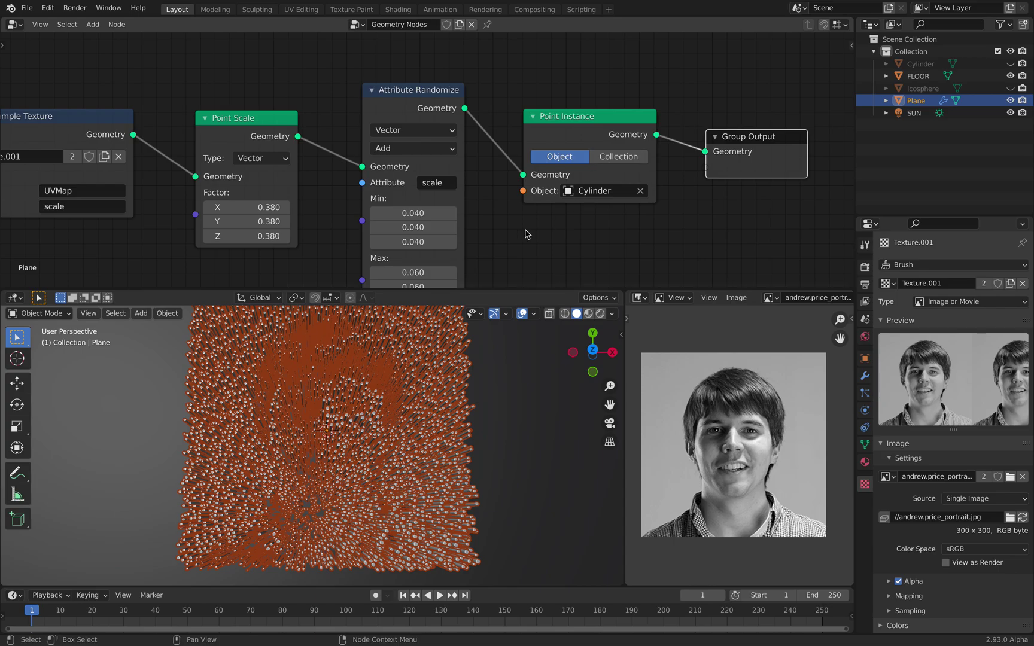
Scale the FLOOR plane down uniformly, keeping it larger than the cylinder portrait.
scroll(422, 419, "down", 5)
middle_click_drag(425, 420, 435, 383)
scroll(435, 383, "up", 6)
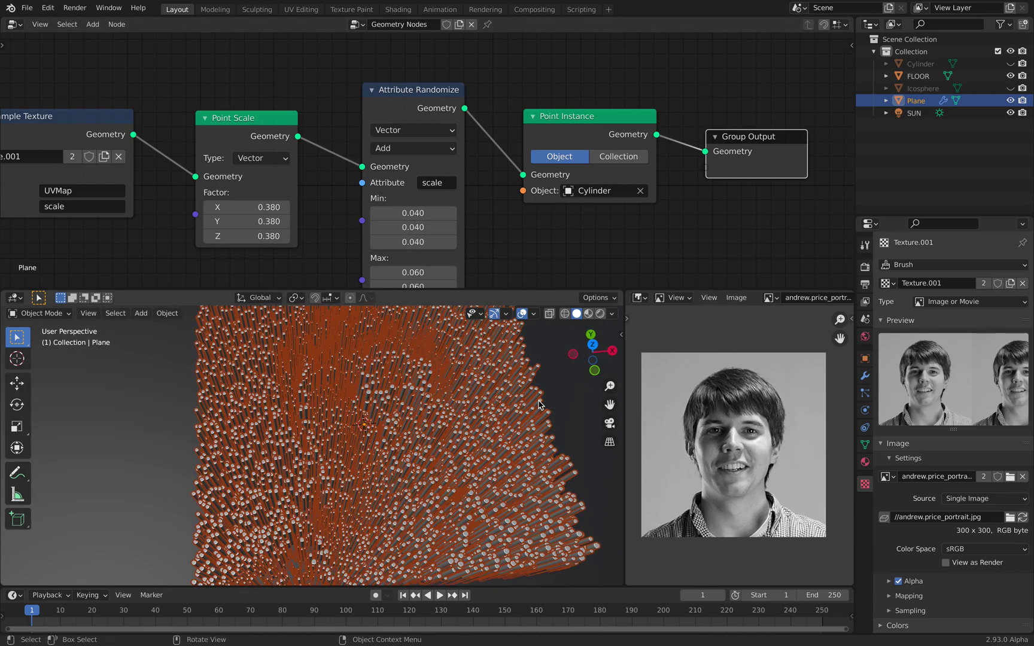
scroll(539, 405, "down", 5)
scroll(502, 407, "down", 4)
left_click(522, 416)
key("s")
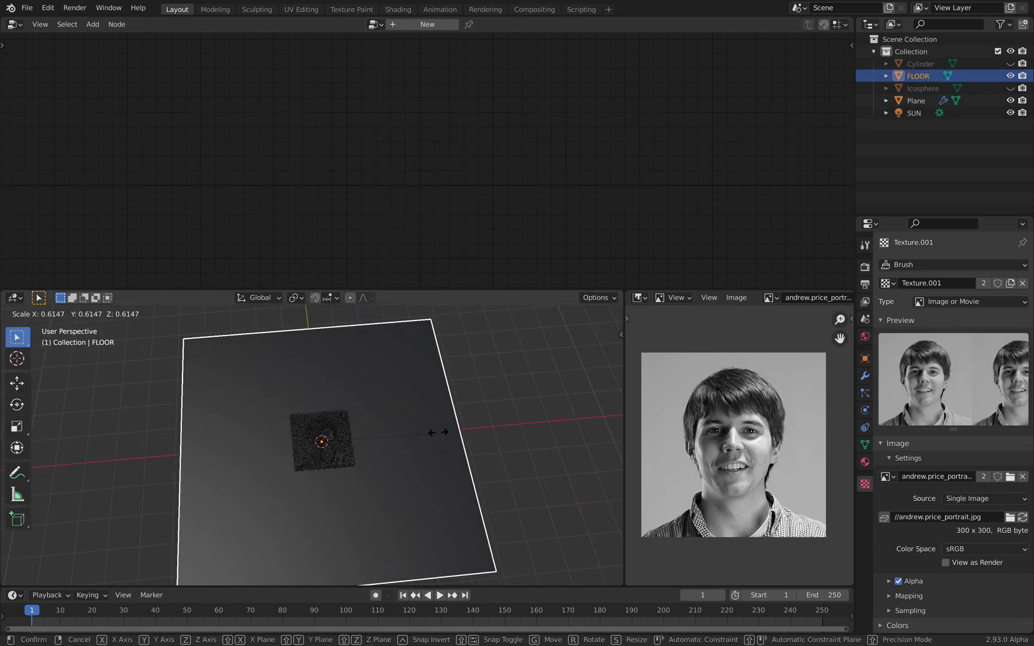
left_click(389, 428)
scroll(419, 411, "up", 5)
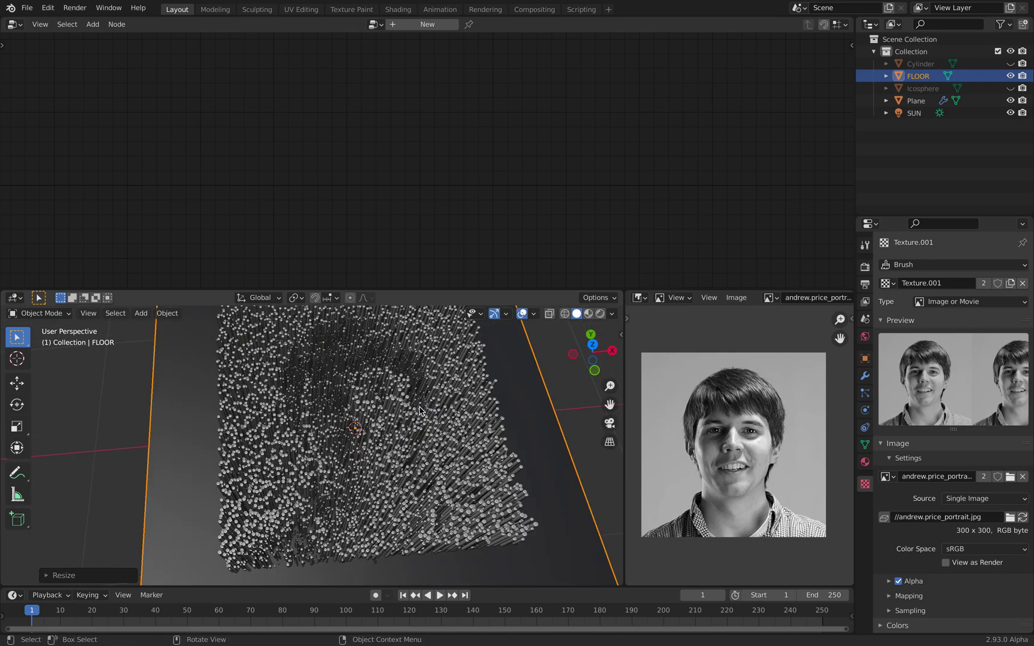
Select the Plane and connect the Poisson Disk Point Distribute node's Geometry output to the Attribute Sample Texture input.
middle_click_drag(419, 411, 425, 251)
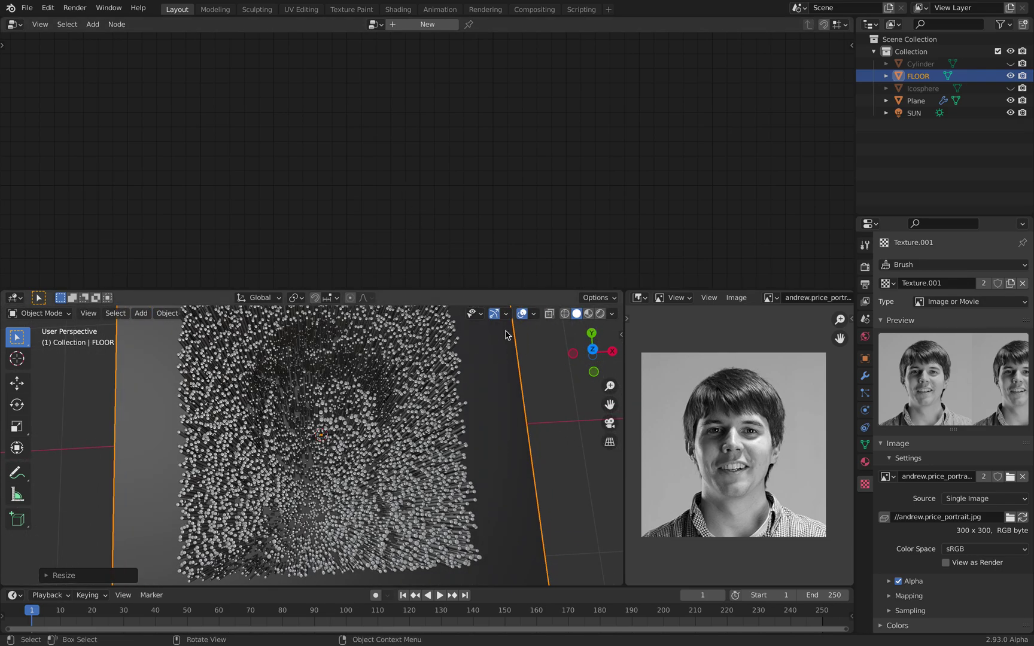
left_click(916, 100)
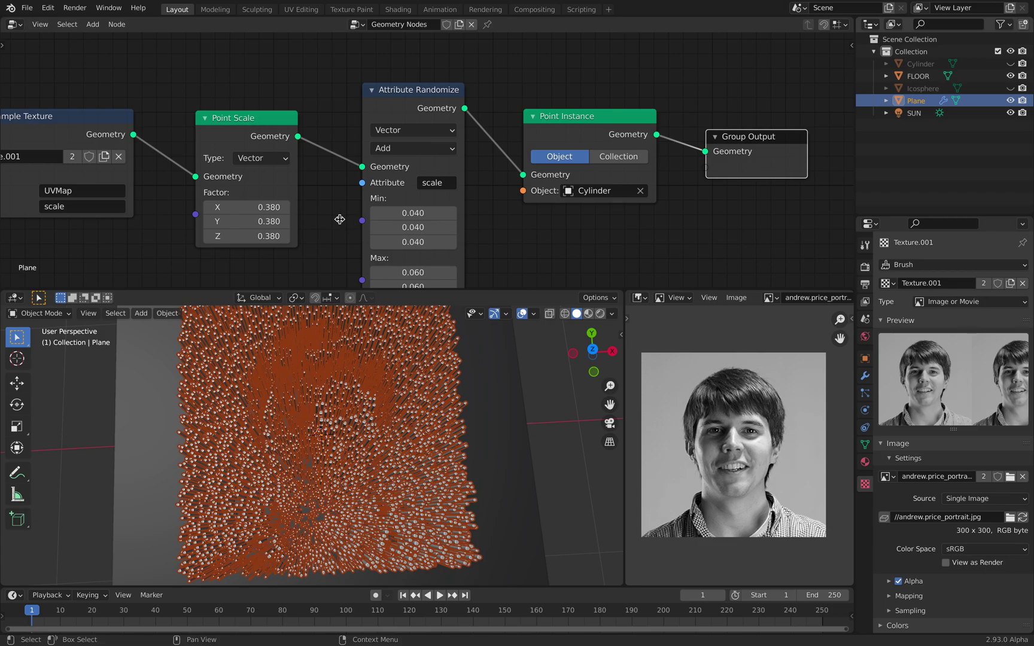
scroll(340, 219, "down", 4)
middle_click_drag(340, 219, 533, 193)
scroll(369, 204, "down", 2)
middle_click_drag(323, 206, 329, 214)
scroll(288, 179, "up", 2)
middle_click_drag(332, 427, 303, 430)
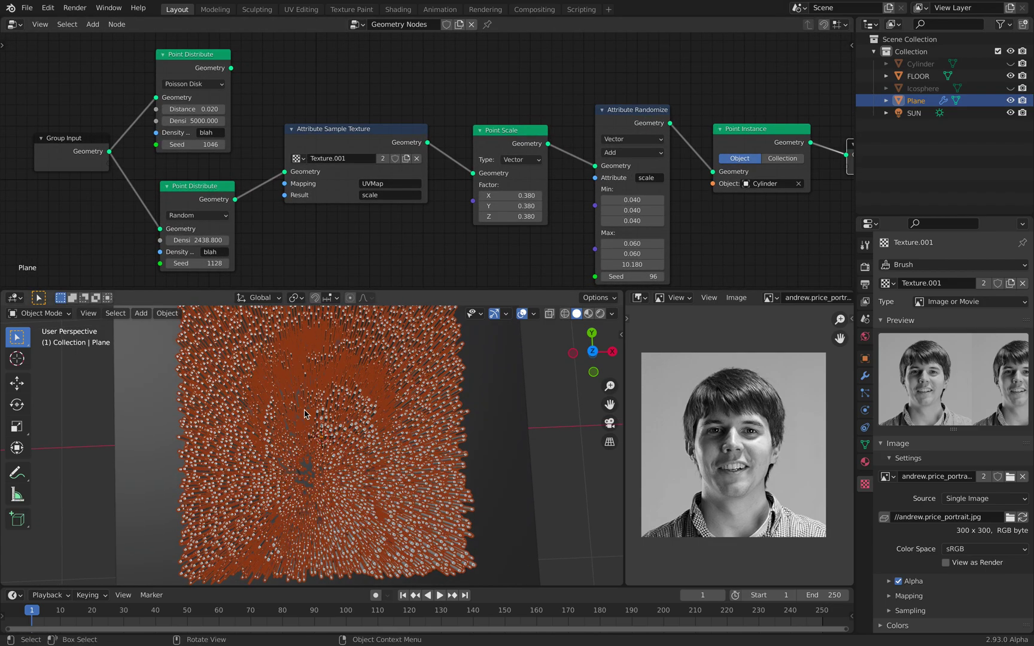
left_click_drag(232, 67, 280, 169)
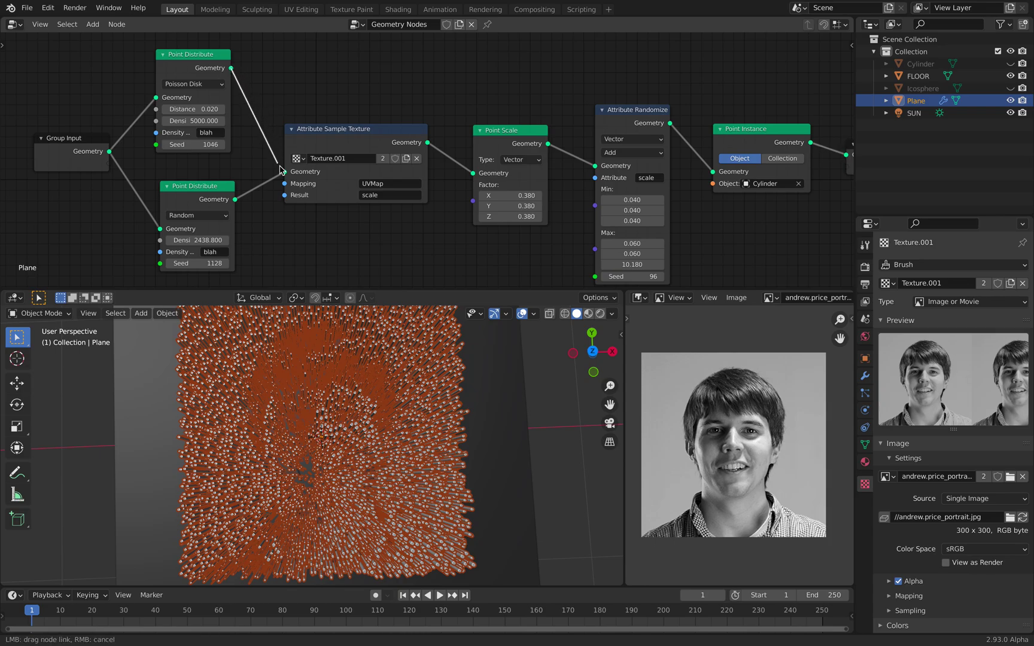
Set the Poisson Disk node's maximum density to 1000 and its distance to 0.040.
middle_click_drag(279, 86, 425, 104)
scroll(395, 108, "up", 5)
middle_click_drag(319, 88, 344, 113)
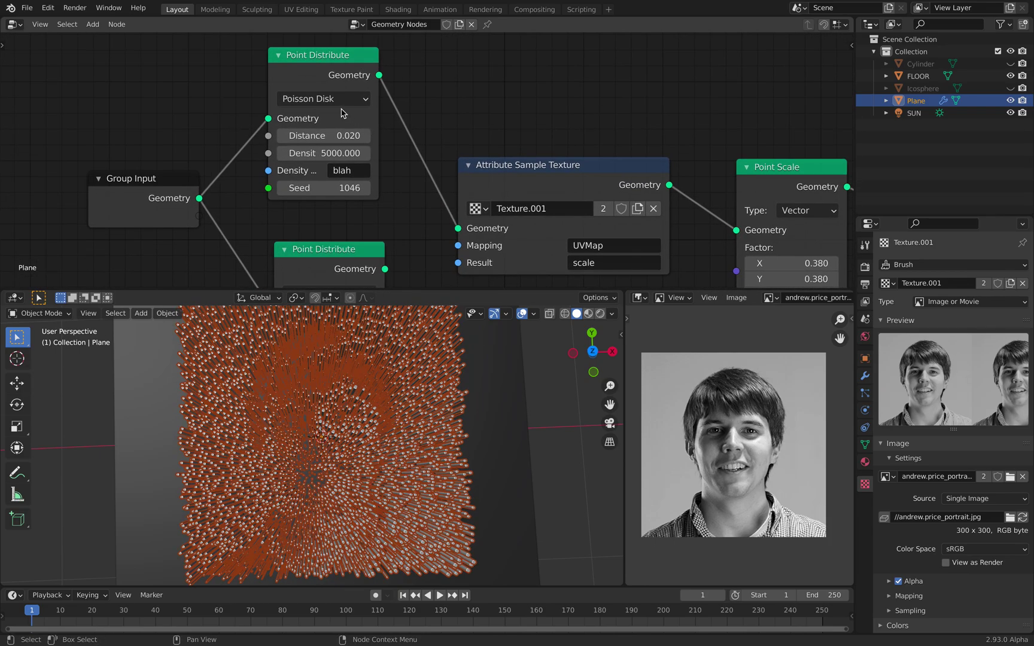
scroll(312, 105, "up", 2)
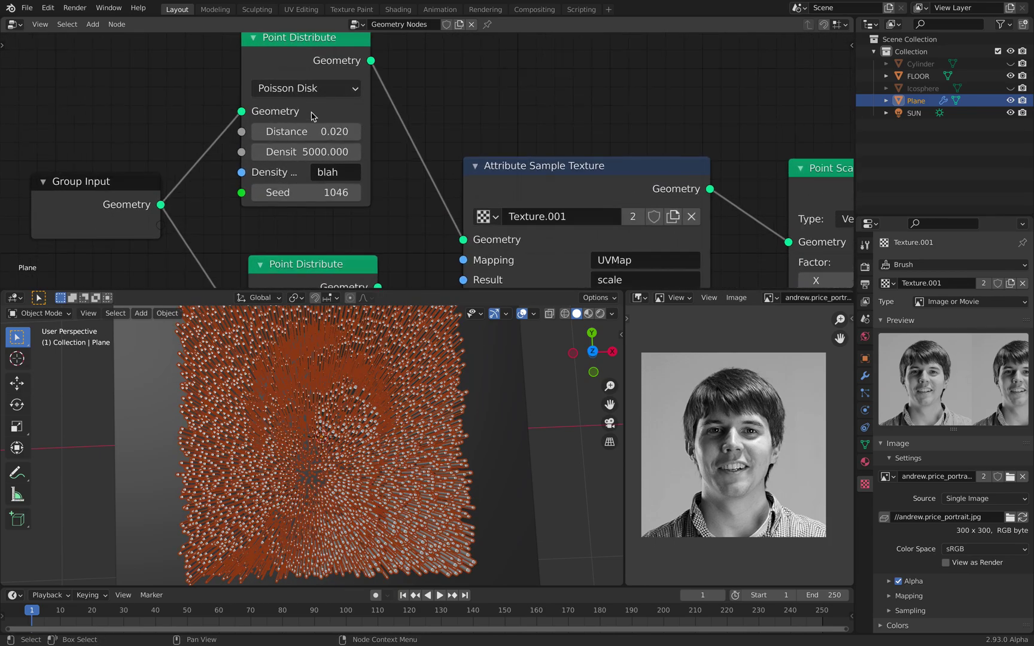
left_click(306, 151)
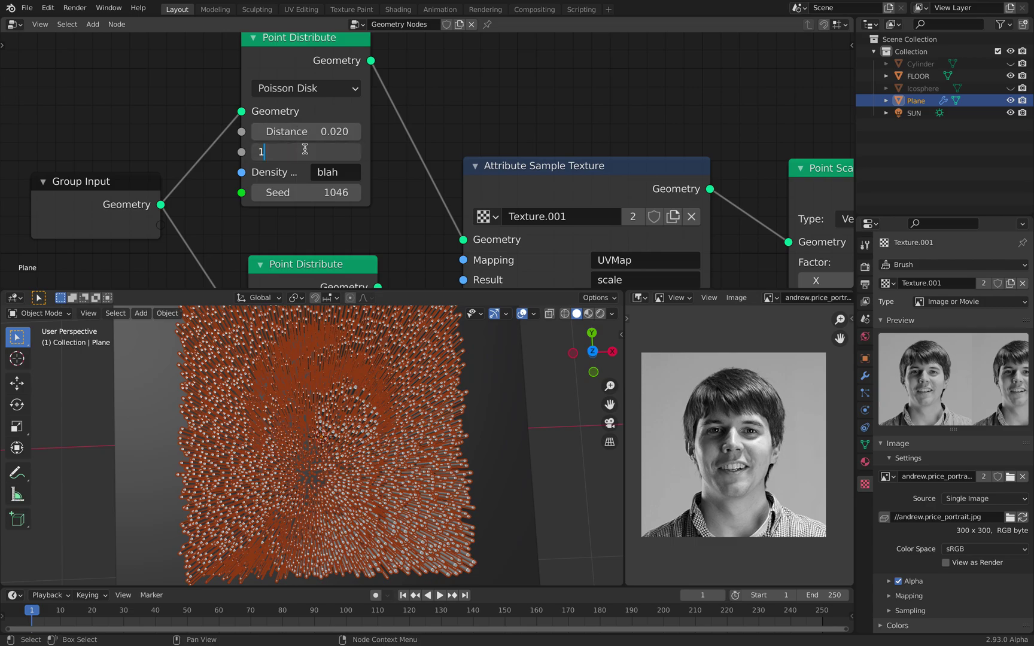
key("Return")
left_click(299, 132)
type("0.16")
key("Return")
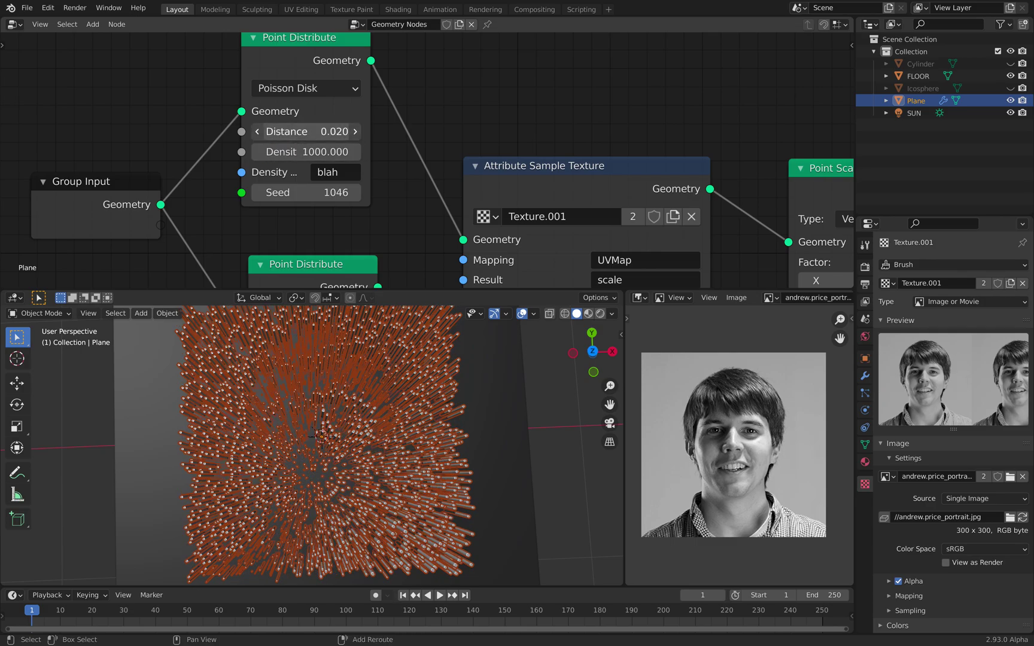
mouse_move(305, 131)
left_mouse_down("shift")
mouse_move(269, 131)
mouse_move(363, 152)
mouse_move(300, 151)
left_mouse_up("shift")
left_click(593, 351)
Set the Poisson Disk node's maximum density to 5000 and its distance to 0.020.
left_click(301, 151)
type("50")
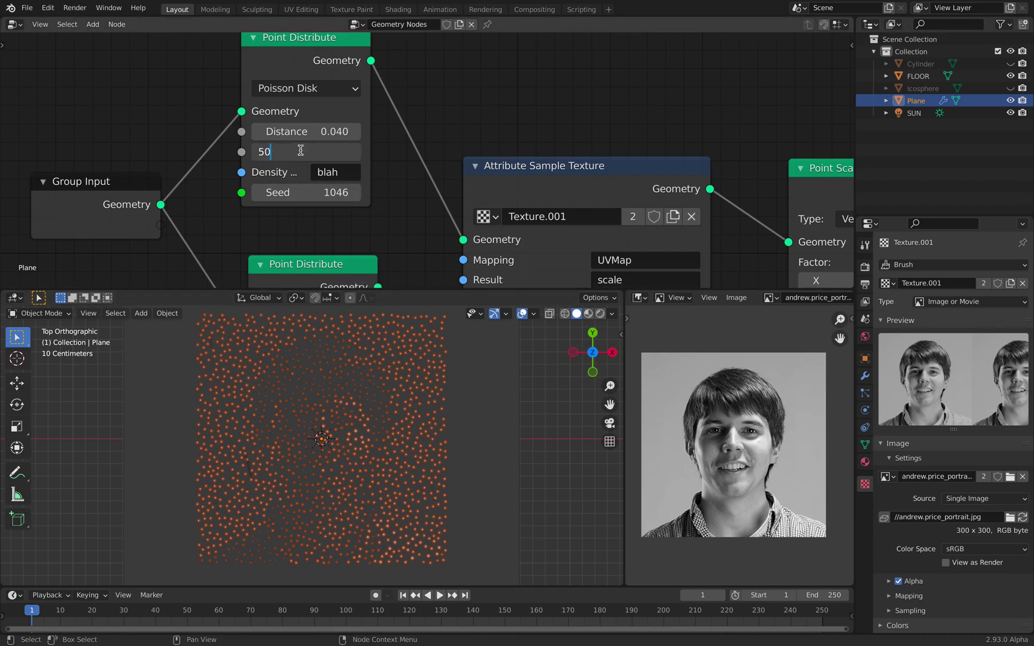
type("00")
key("Return")
left_click(333, 132)
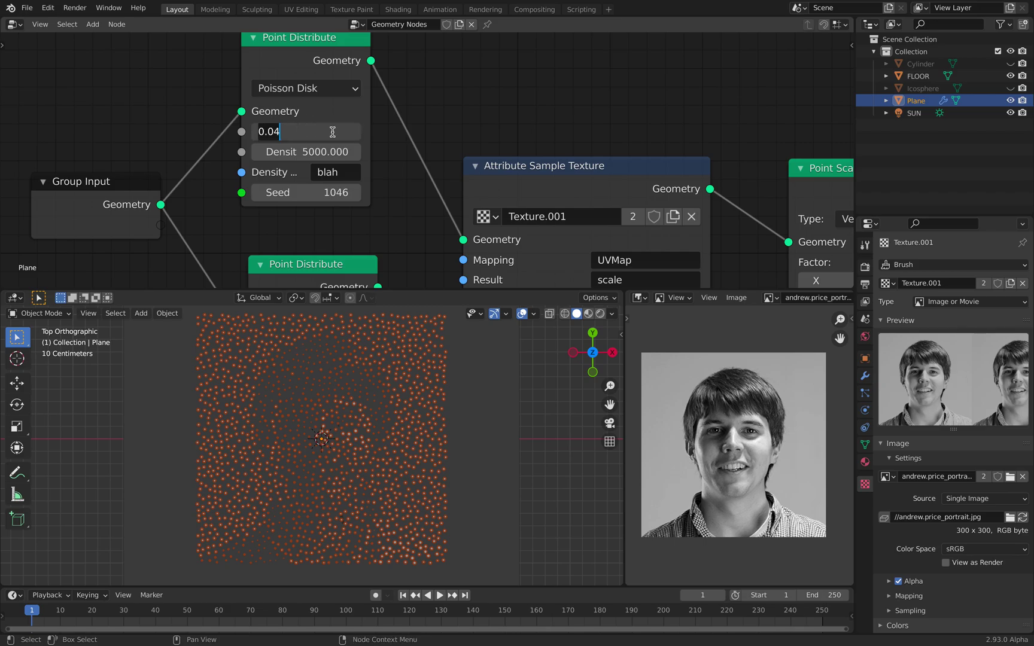
type("0.02")
key("Return")
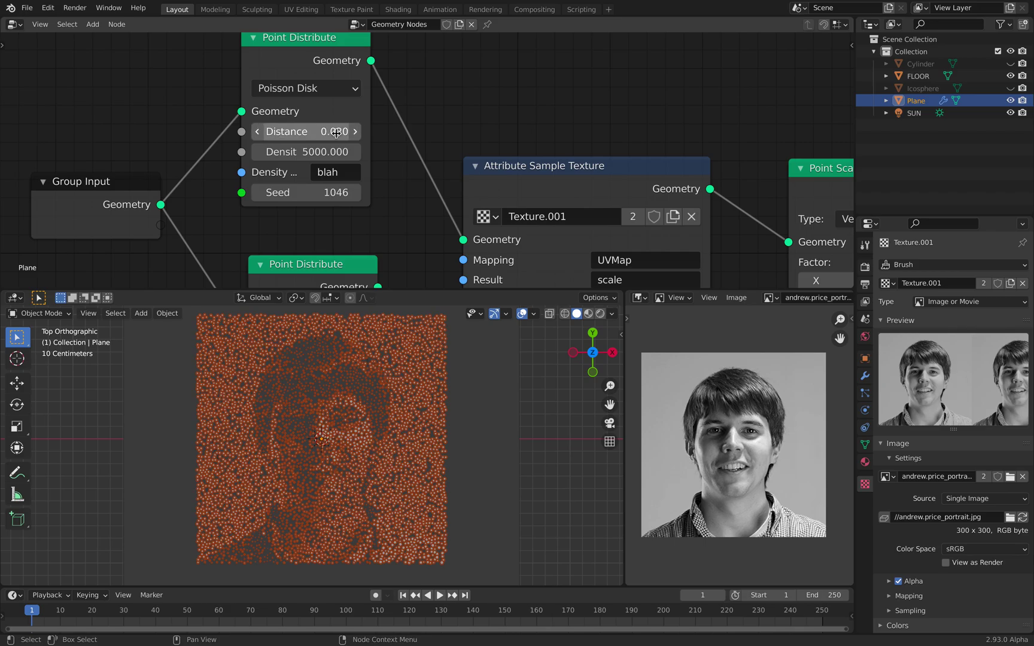
Hide the Plane and show the original Cylinder object in the viewport.
middle_click_drag(308, 438, 328, 461)
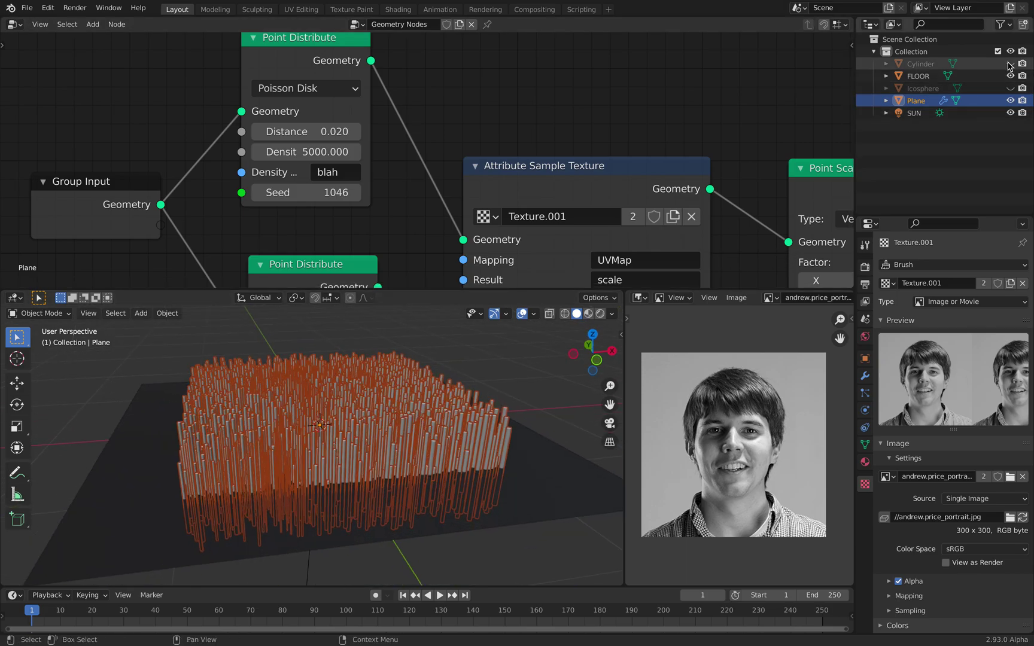
left_click(1011, 101)
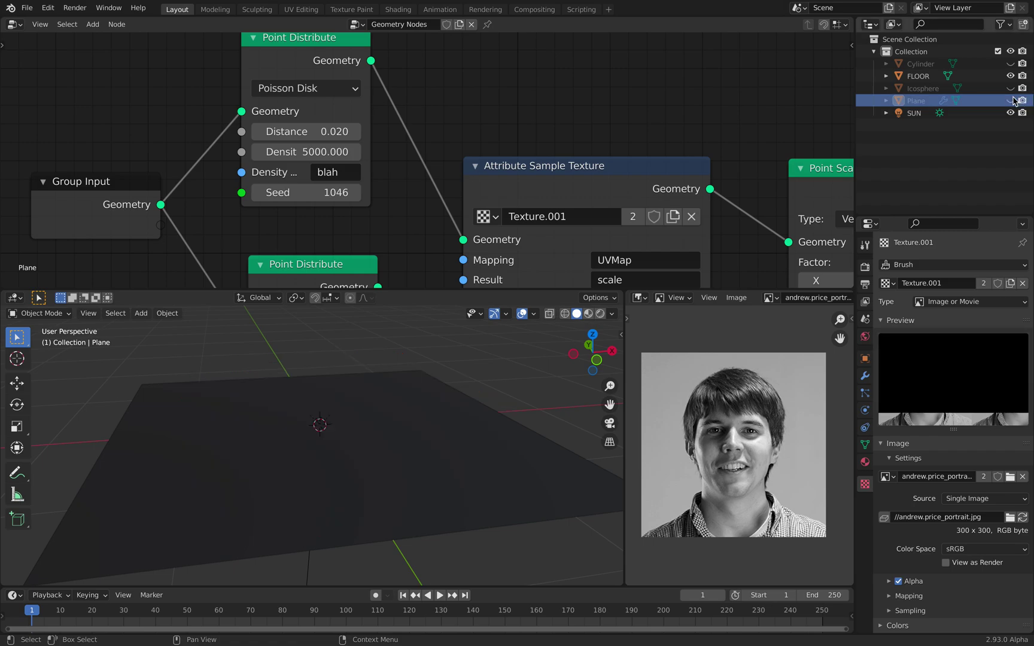
left_click(1010, 64)
Move the Cylinder's mesh up about 0.037 m along Z in Edit Mode so its base sits at the object origin.
middle_click_drag(333, 418, 380, 389)
left_click(337, 389)
left_click(592, 358)
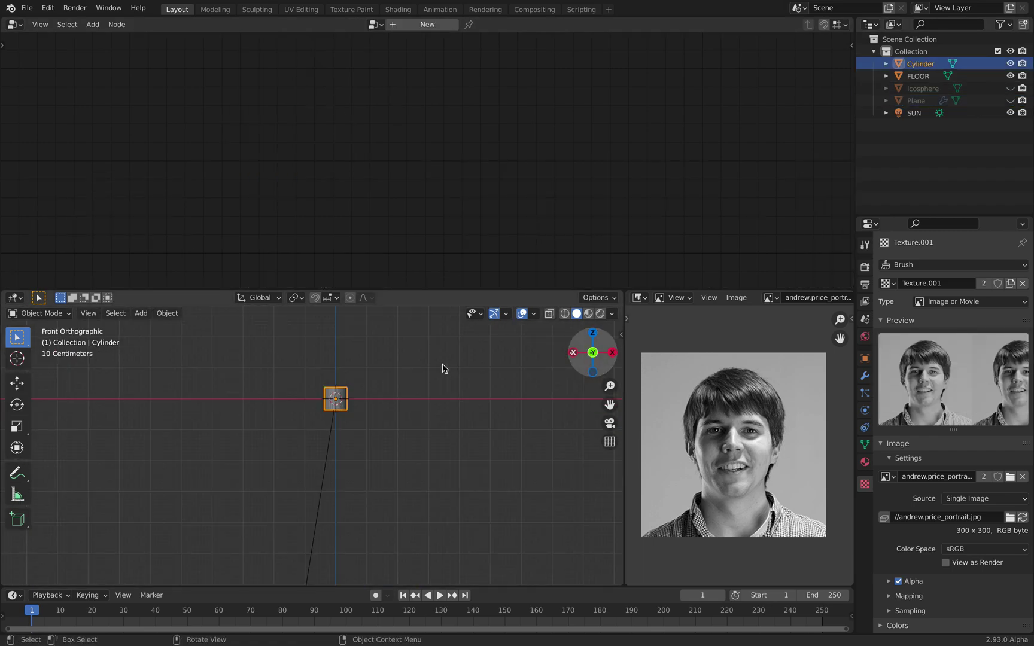
key("KP_Decimal")
key("Tab")
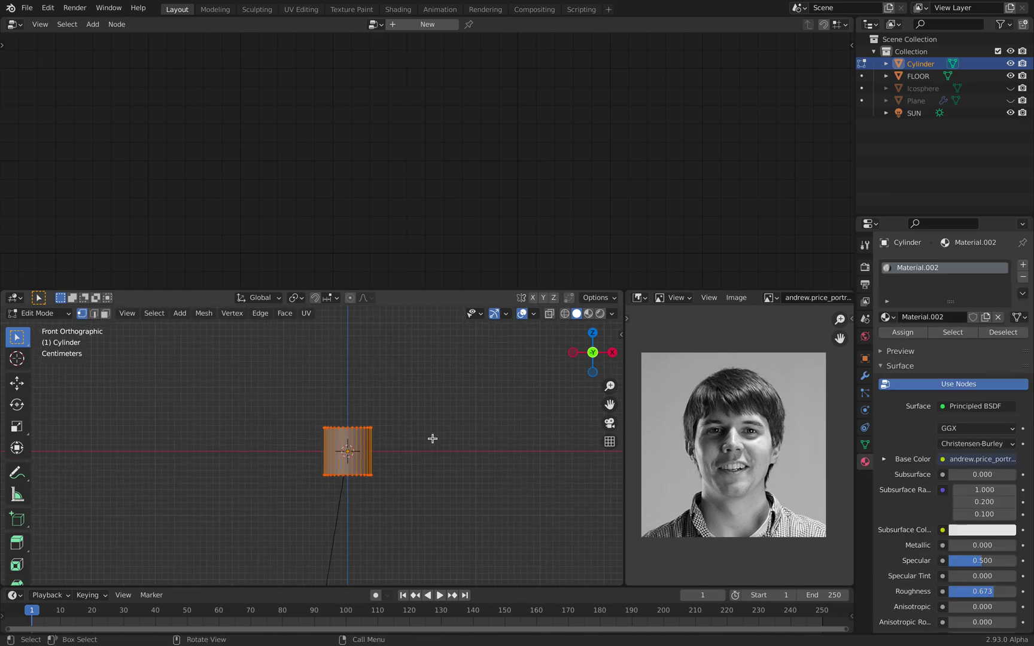
scroll(433, 439, "up", 3)
key("g")
key("z")
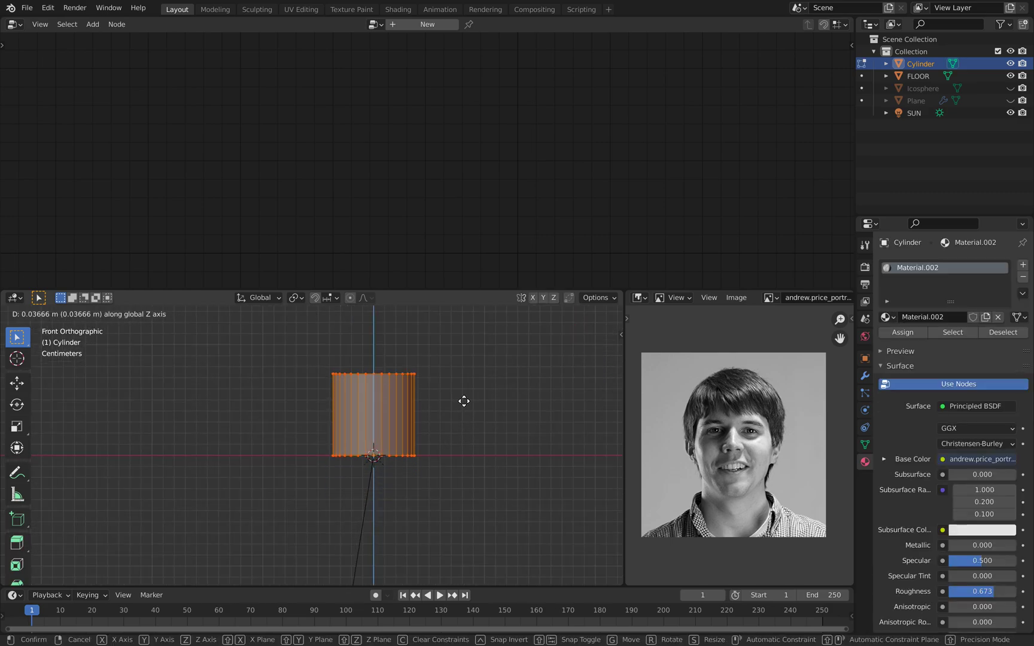
left_click(463, 401)
key("Tab")
Hide the Cylinder object and show the Plane with its scattered instances again.
middle_click_drag(437, 412, 422, 466)
scroll(332, 399, "down", 2)
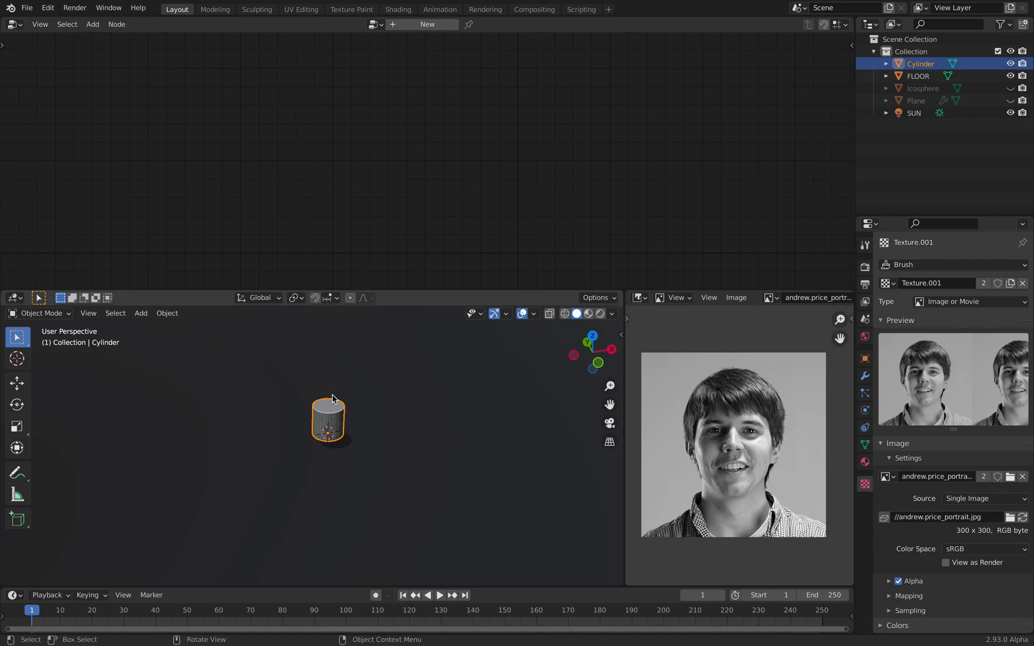
key("KP_Divide")
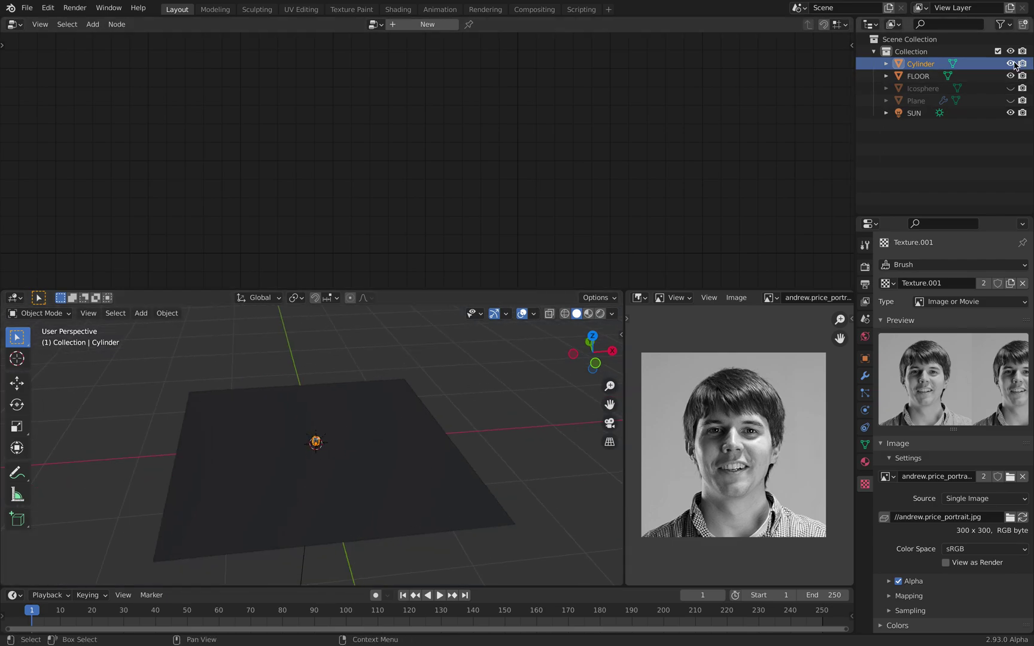
left_click(1013, 63)
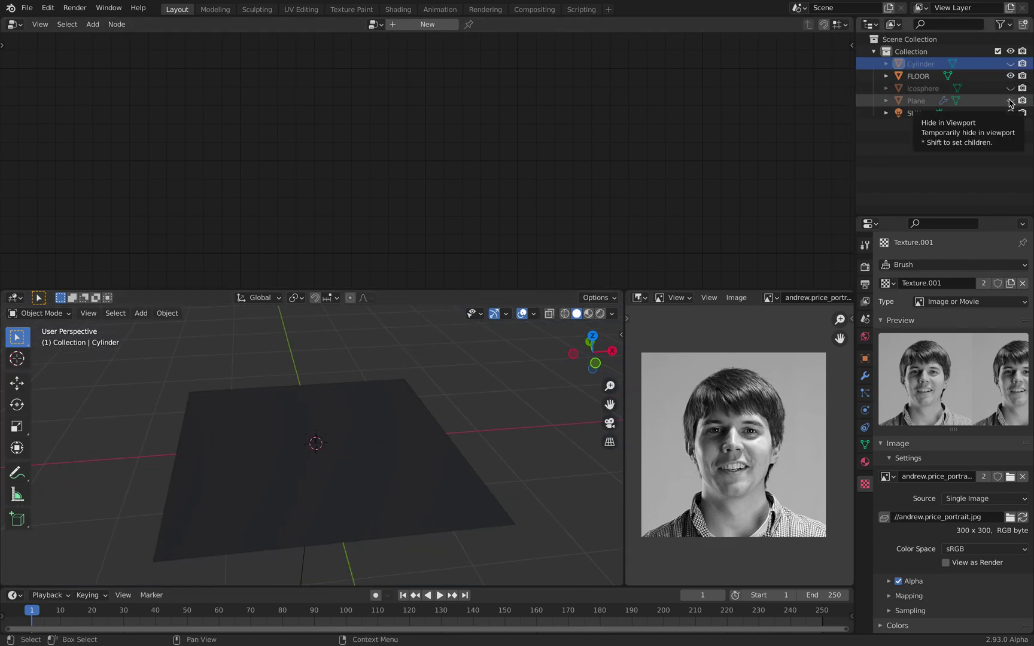
left_click(1010, 100)
middle_click_drag(480, 358, 360, 453)
scroll(477, 422, "down", 5)
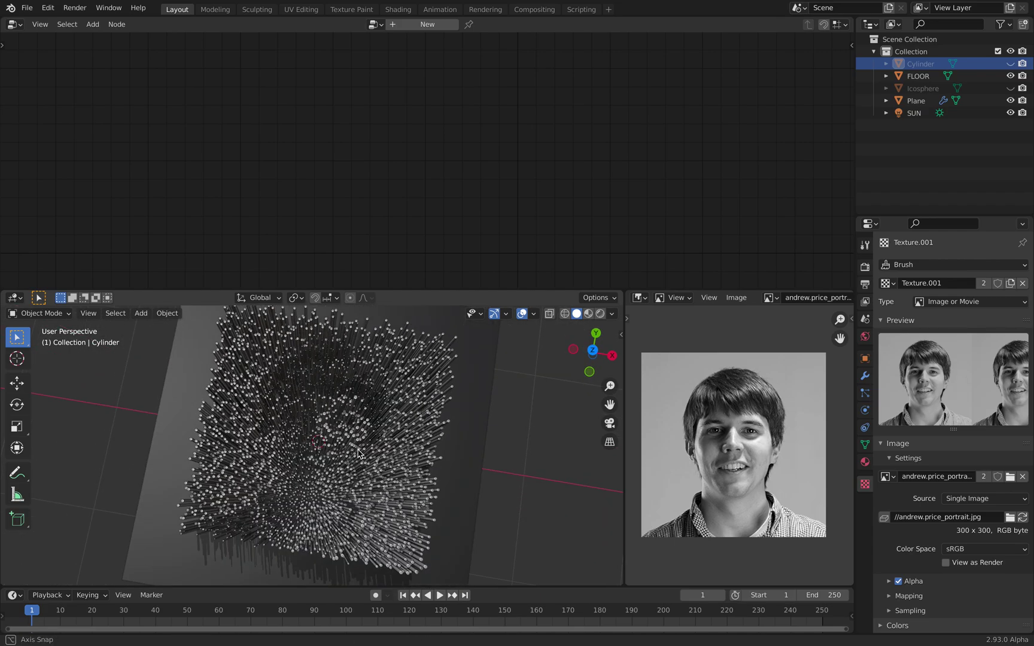
Rotate the light direction of the viewport shadow slightly so the cylinders' shadows fall diagonally on the floor.
left_click(613, 315)
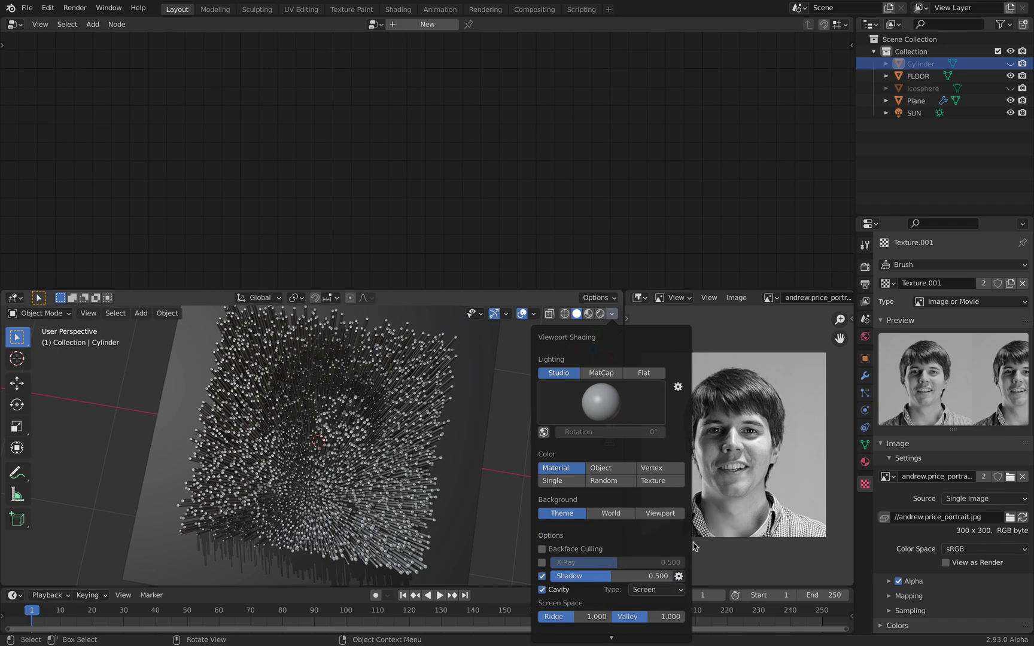
left_click(678, 577)
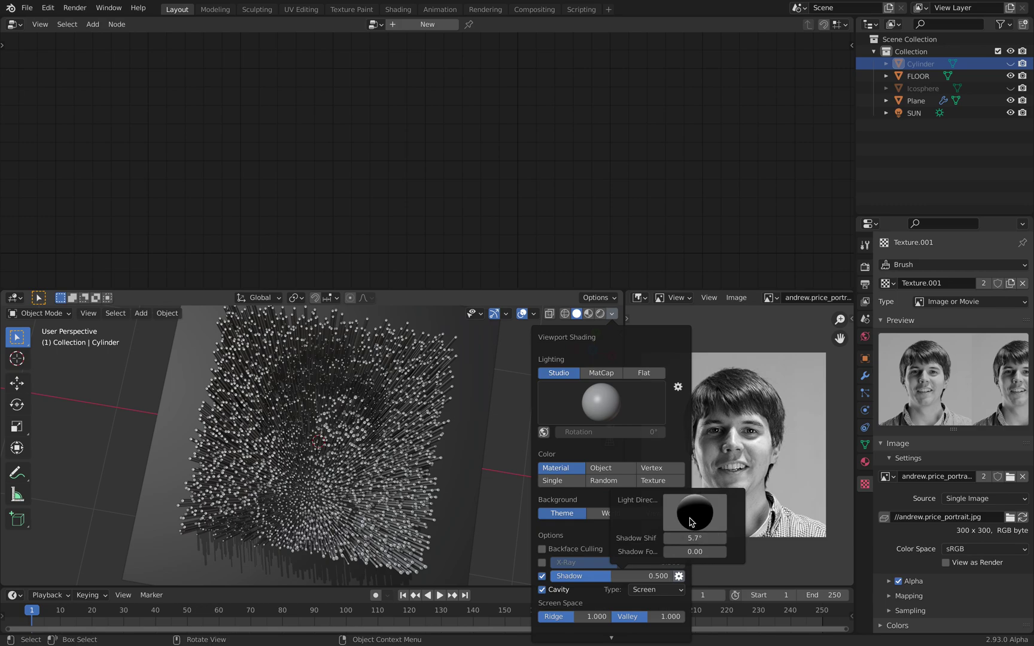
mouse_move(690, 519)
left_mouse_down()
mouse_move(708, 525)
mouse_move(690, 516)
left_mouse_up()
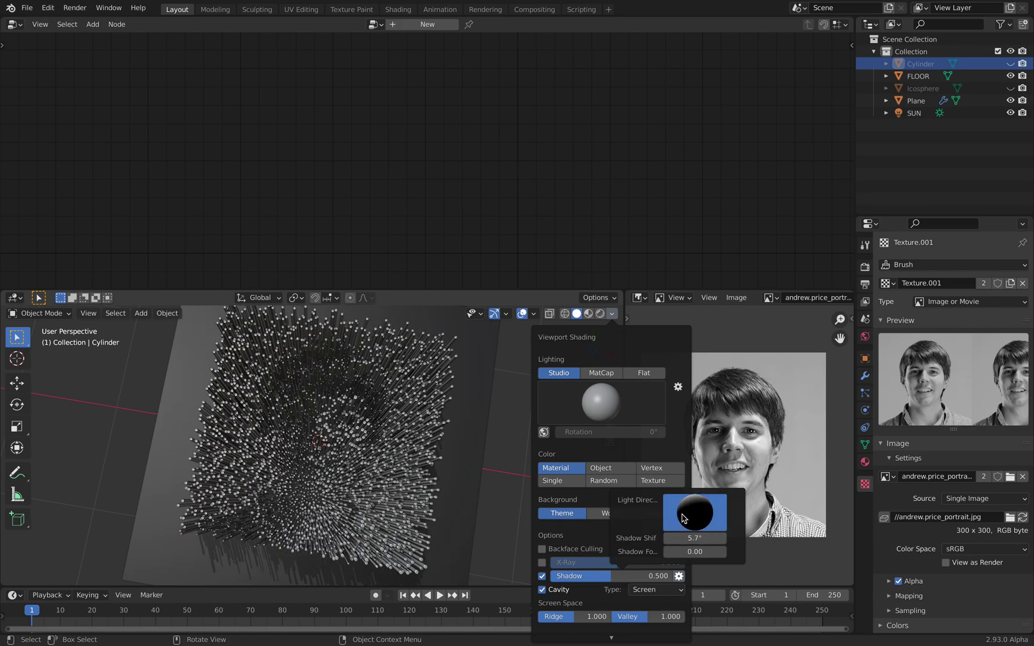
Examine the cylinders' heights and thicknesses from several angles and compare the pattern with the reference portrait image.
mouse_move(167, 453)
middle_mouse_down()
mouse_move(162, 434)
mouse_move(289, 452)
mouse_move(292, 441)
middle_mouse_up()
scroll(300, 455, "up", 3)
middle_click_drag(308, 500, 319, 458)
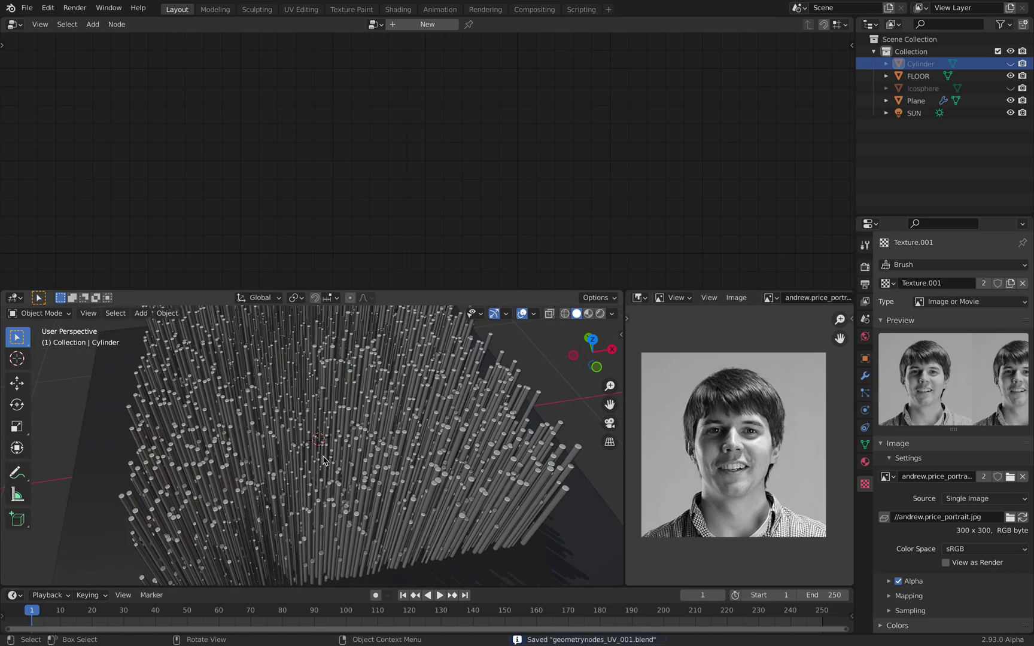
scroll(319, 457, "up", 3)
scroll(347, 470, "down", 10)
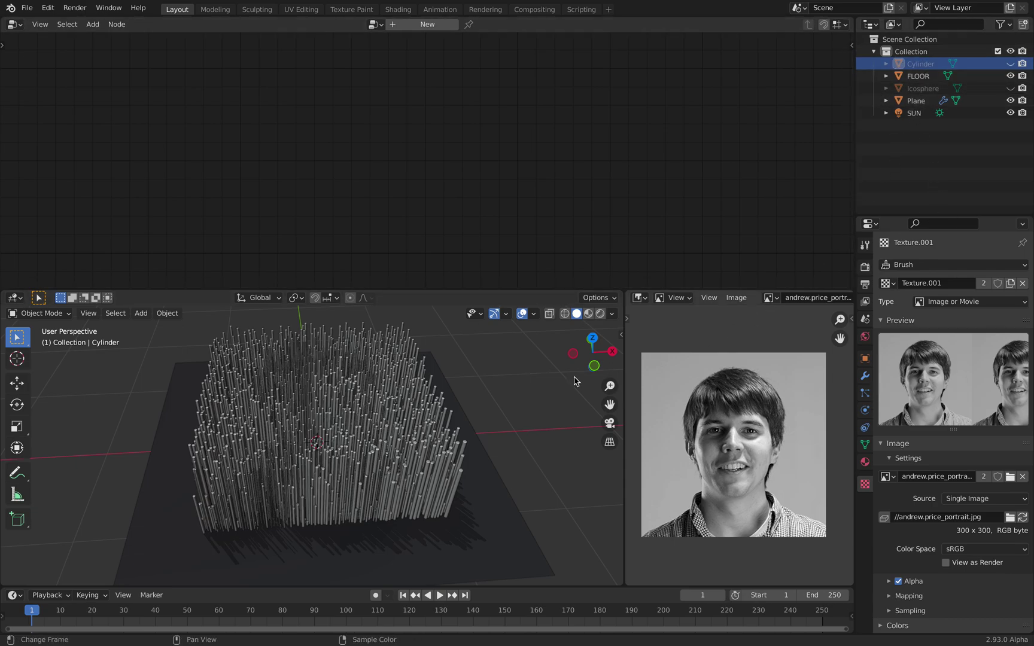
middle_click_drag(455, 413, 389, 499)
scroll(464, 396, "up", 3)
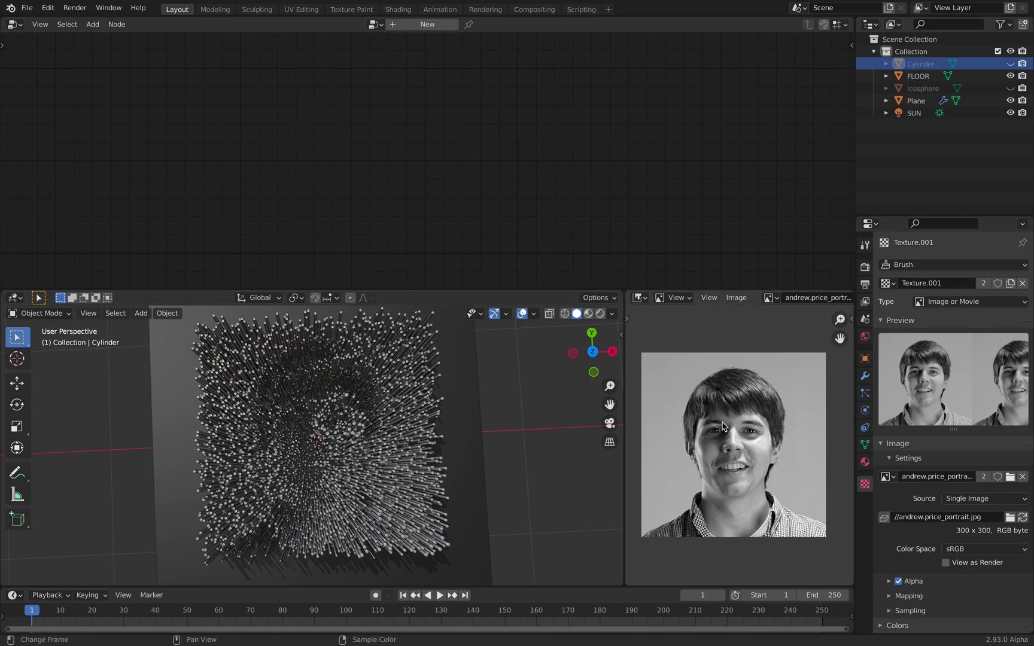
scroll(271, 403, "up", 3)
scroll(419, 419, "down", 1)
middle_click_drag(419, 419, 416, 424)
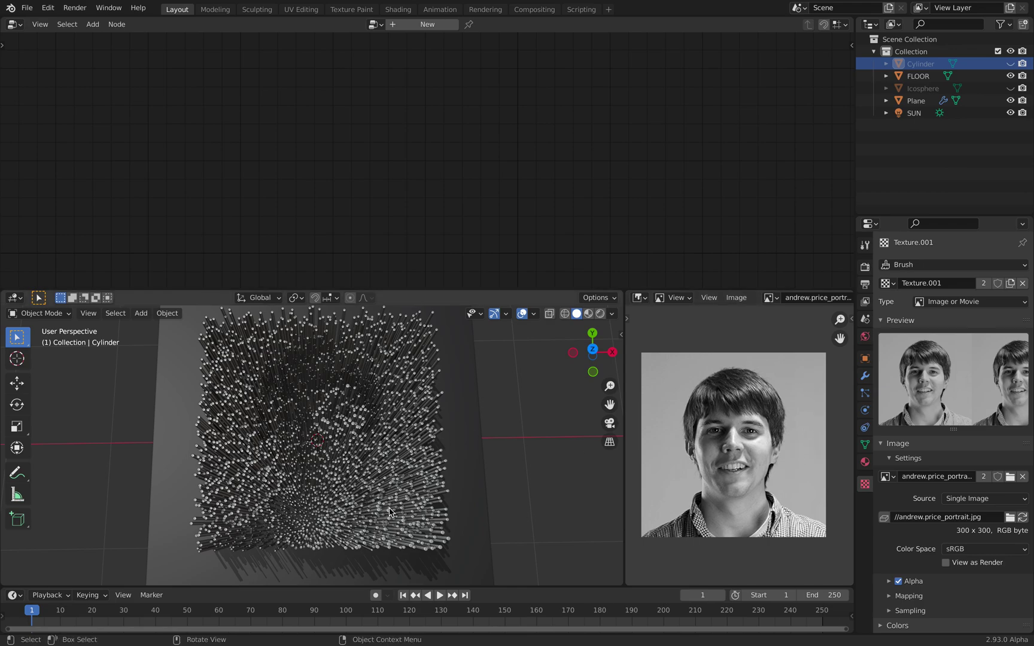
scroll(259, 475, "up", 5)
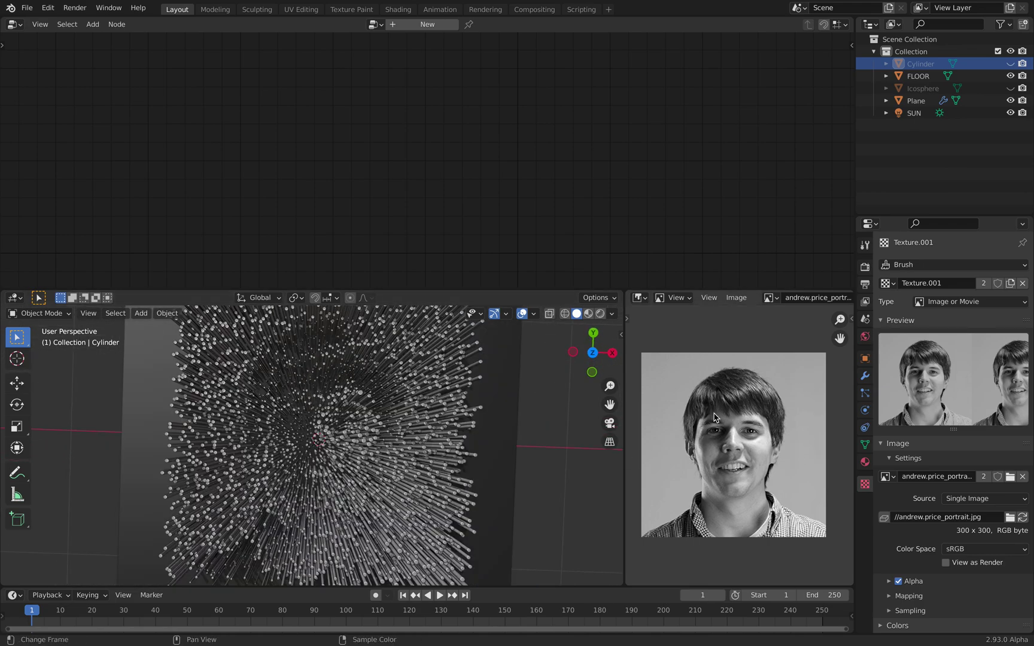
scroll(289, 406, "up", 6)
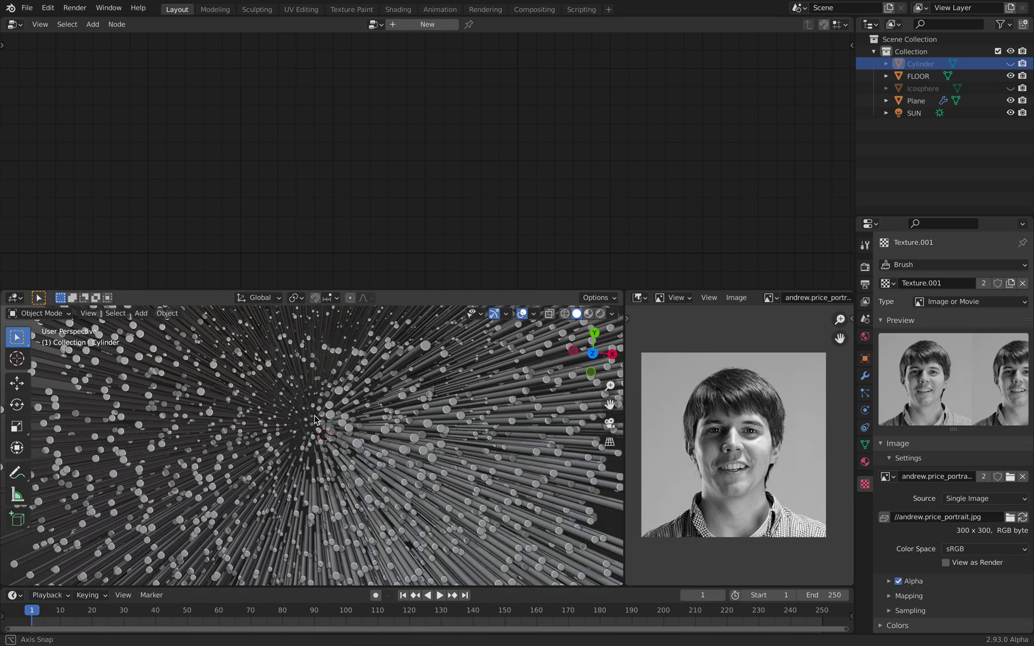
scroll(308, 397, "down", 10)
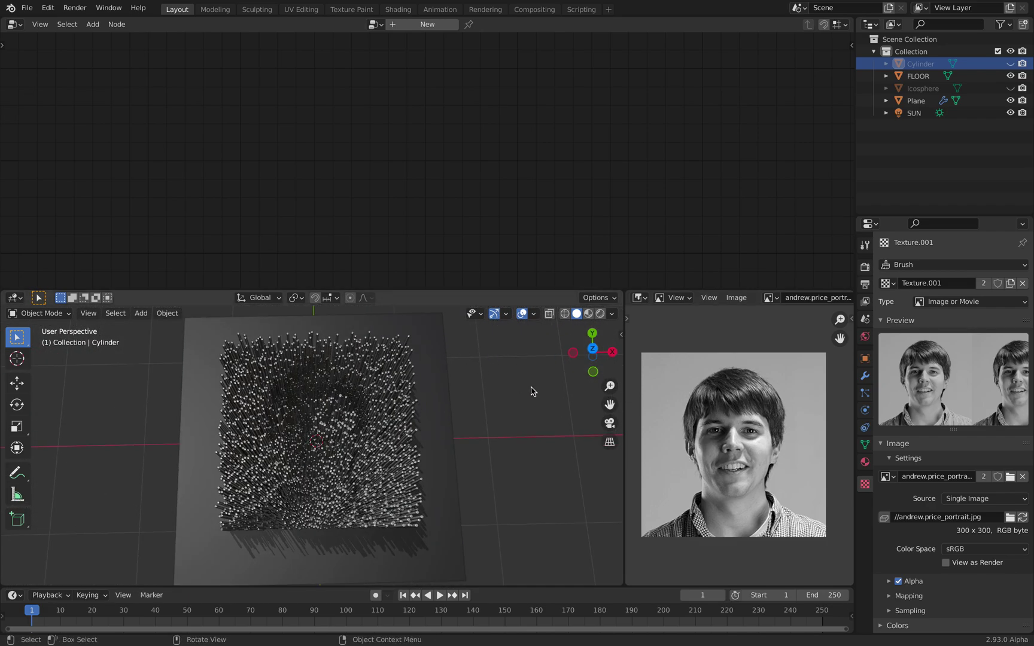
Bypass Attribute Randomize on the Plane by connecting Point Scale's Geometry output directly to Point Instance.
left_click(916, 101)
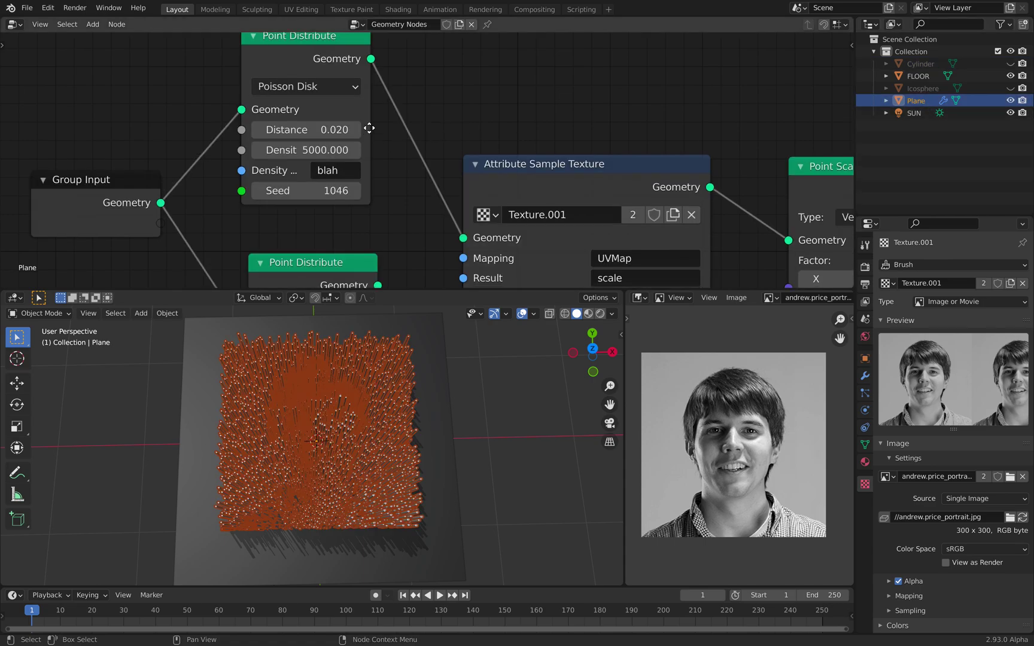
middle_click_drag(571, 198, 379, 164)
middle_click_drag(727, 244, 446, 238)
scroll(426, 189, "down", 2)
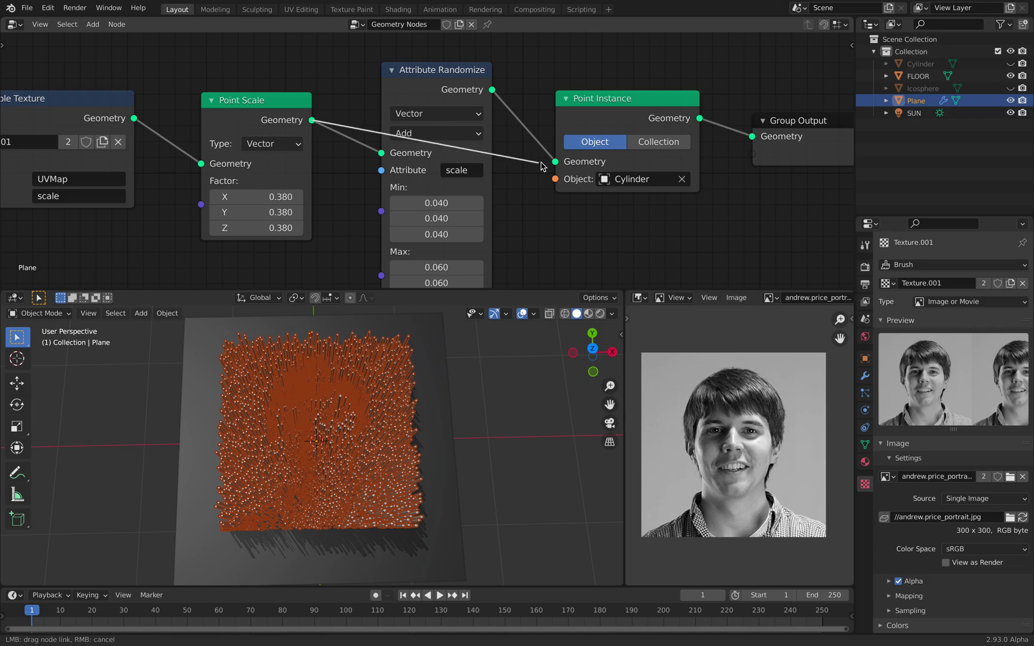
left_click_drag(542, 167, 544, 169)
scroll(419, 454, "up", 8)
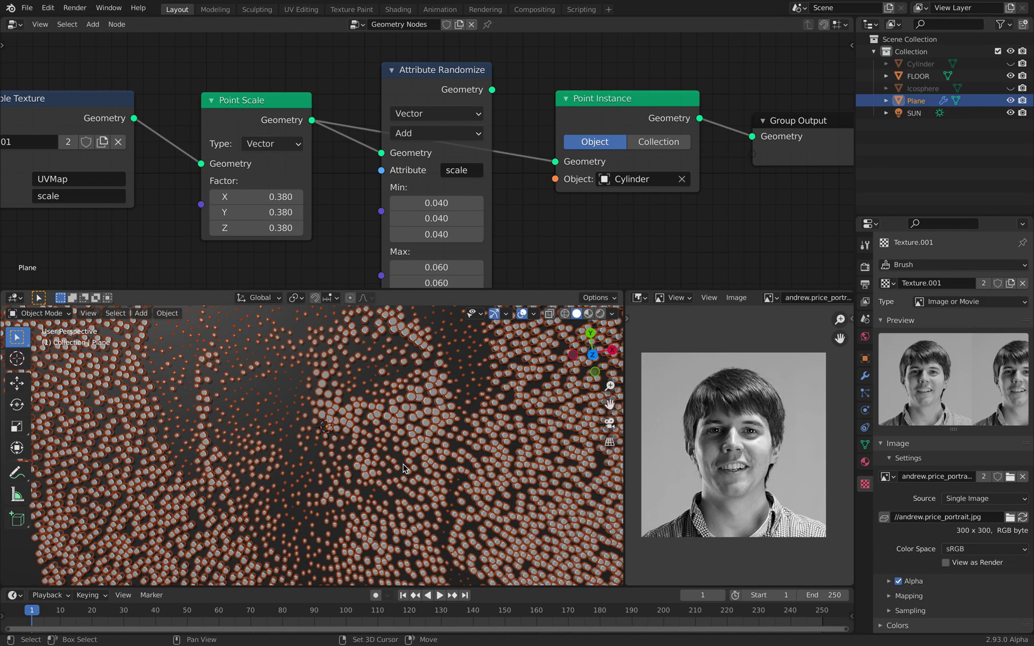
middle_click_drag(404, 469, 446, 398)
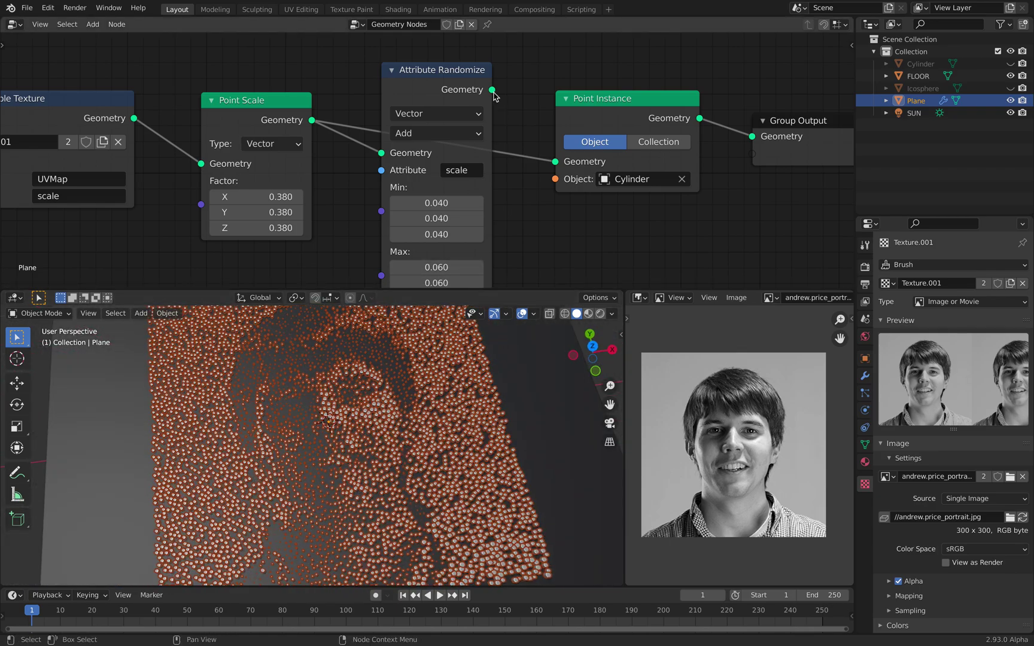
Reconnect the Attribute Randomize node's Geometry output to the Point Instance node's Geometry input.
left_click_drag(493, 91, 500, 90)
left_click_drag(559, 164, 556, 162)
scroll(468, 119, "down", 4)
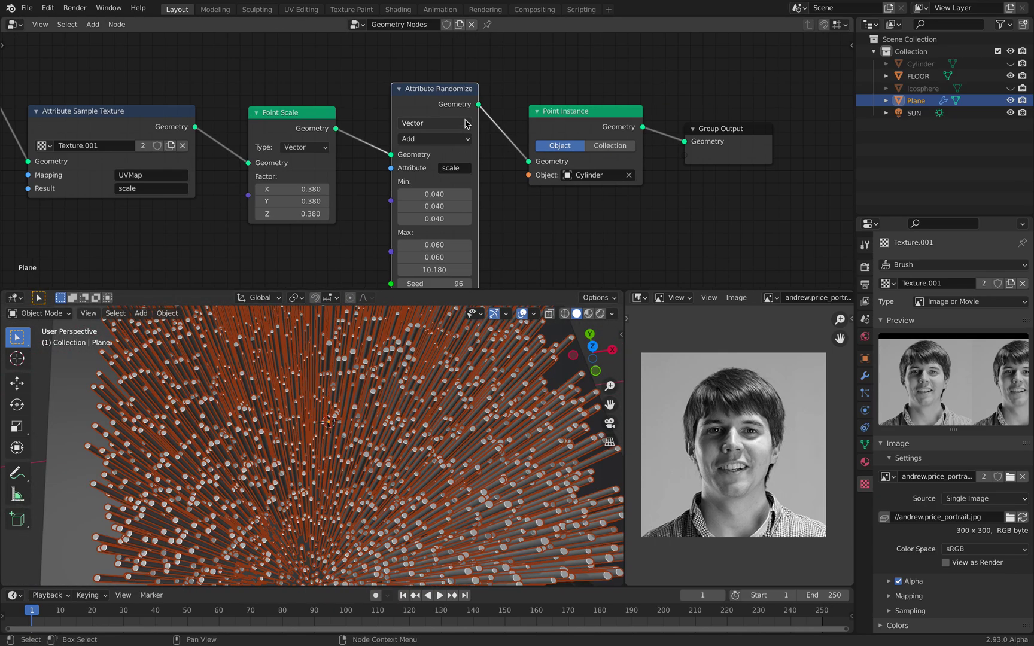
Shift the Attribute Randomize node slightly in the node tree and mute it.
mouse_move(468, 116)
middle_mouse_down()
mouse_move(495, 106)
mouse_move(467, 110)
middle_mouse_up()
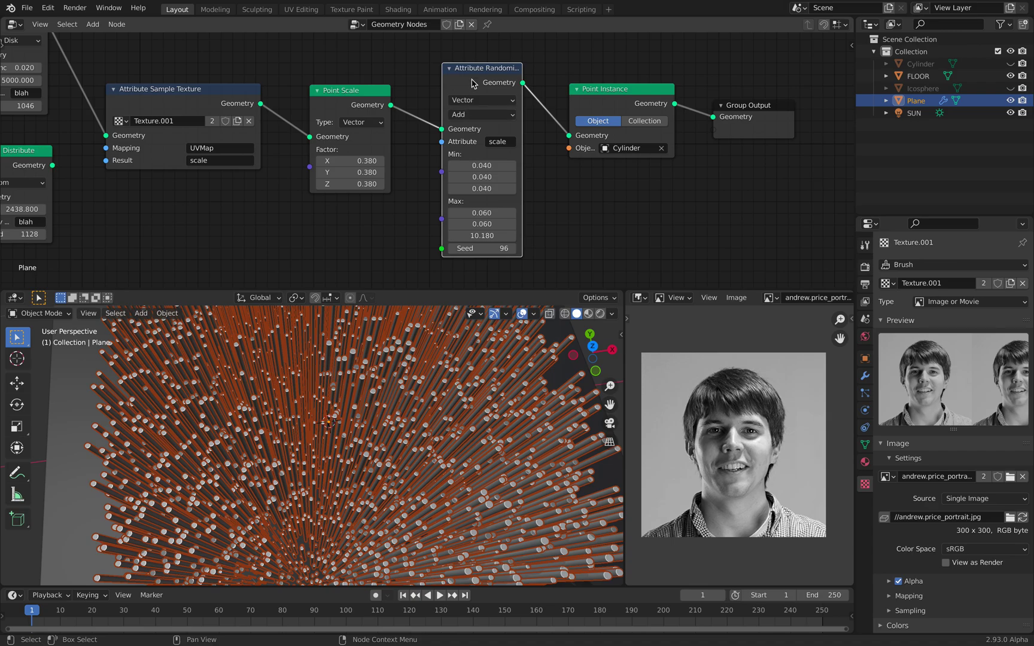
left_click_drag(473, 80, 470, 76)
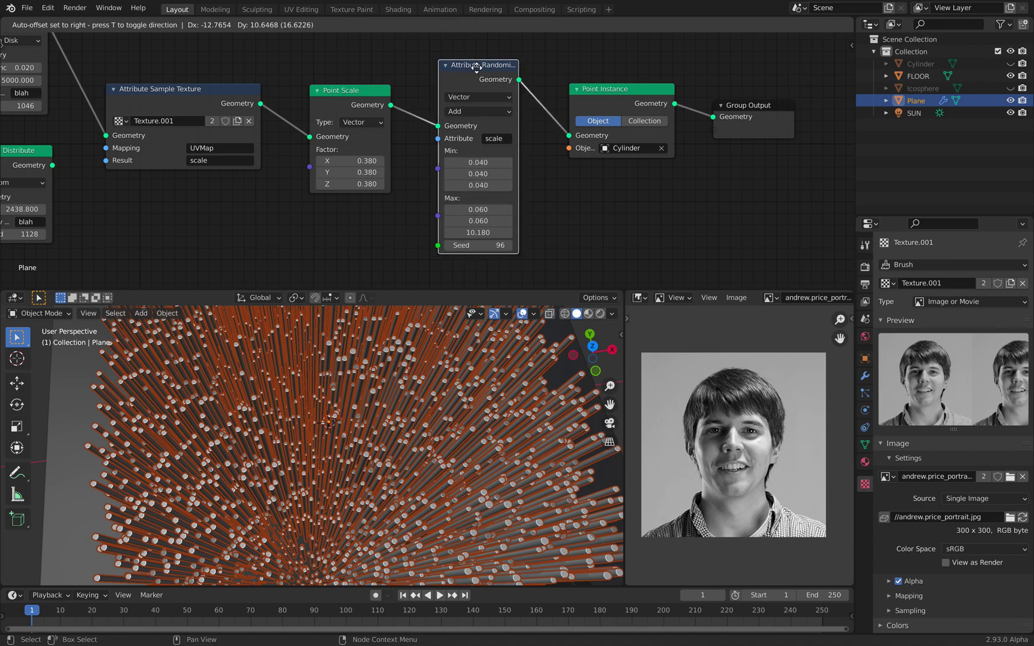
left_click(117, 24)
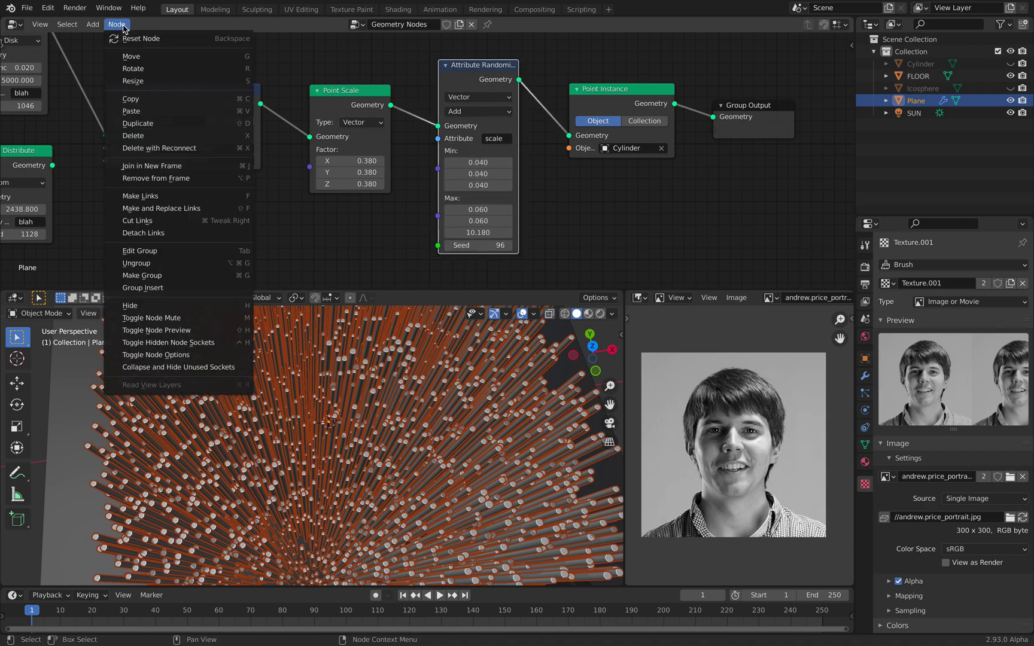
mouse_move(100, 28)
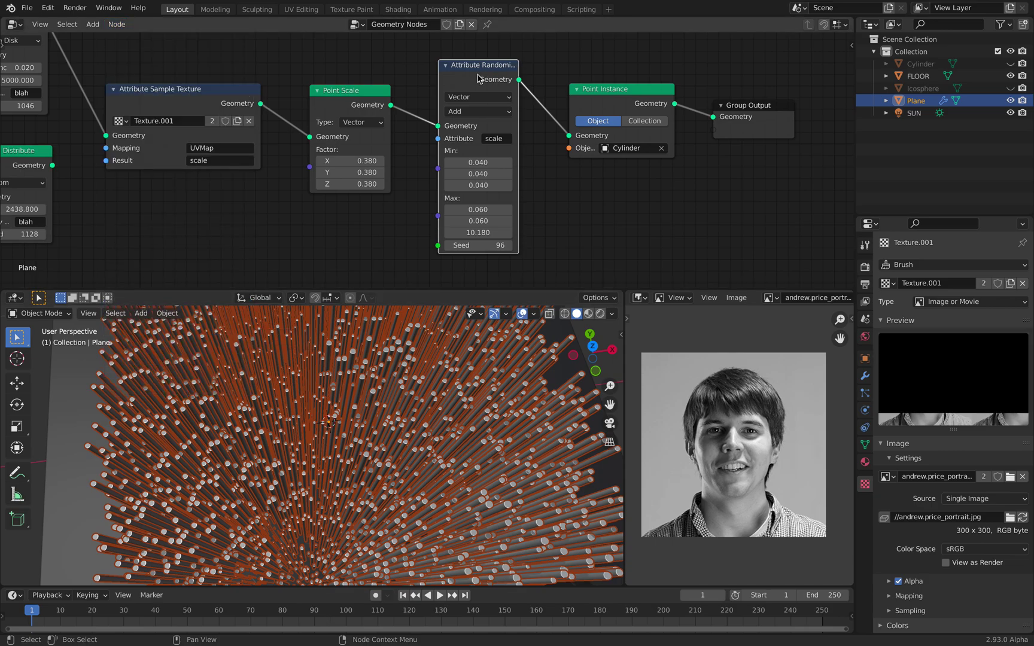
key("m")
middle_click_drag(548, 106, 558, 106)
key("m")
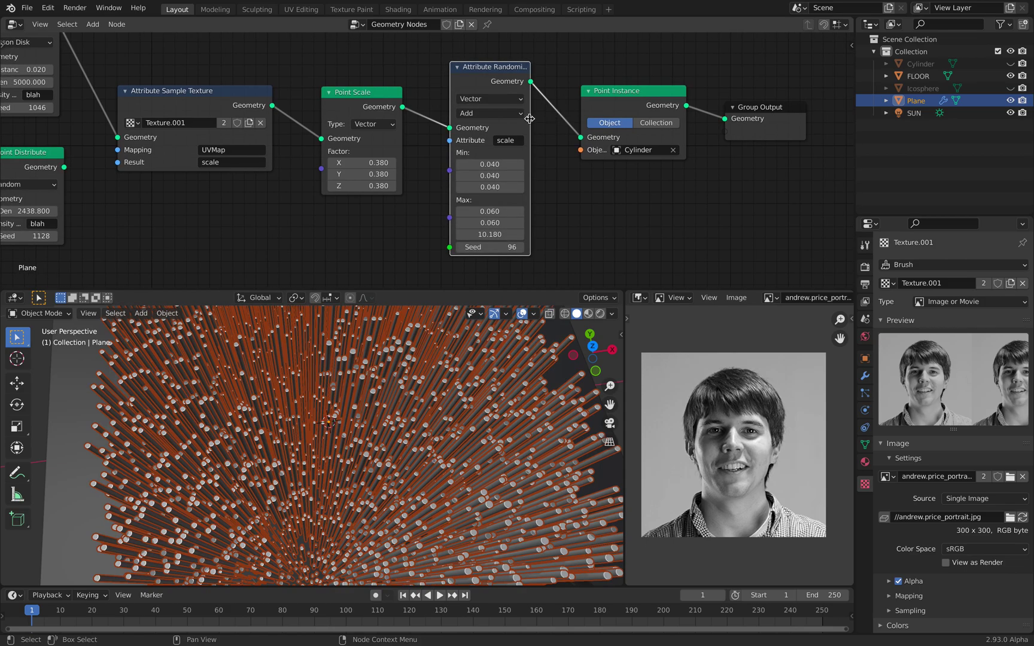
key("m")
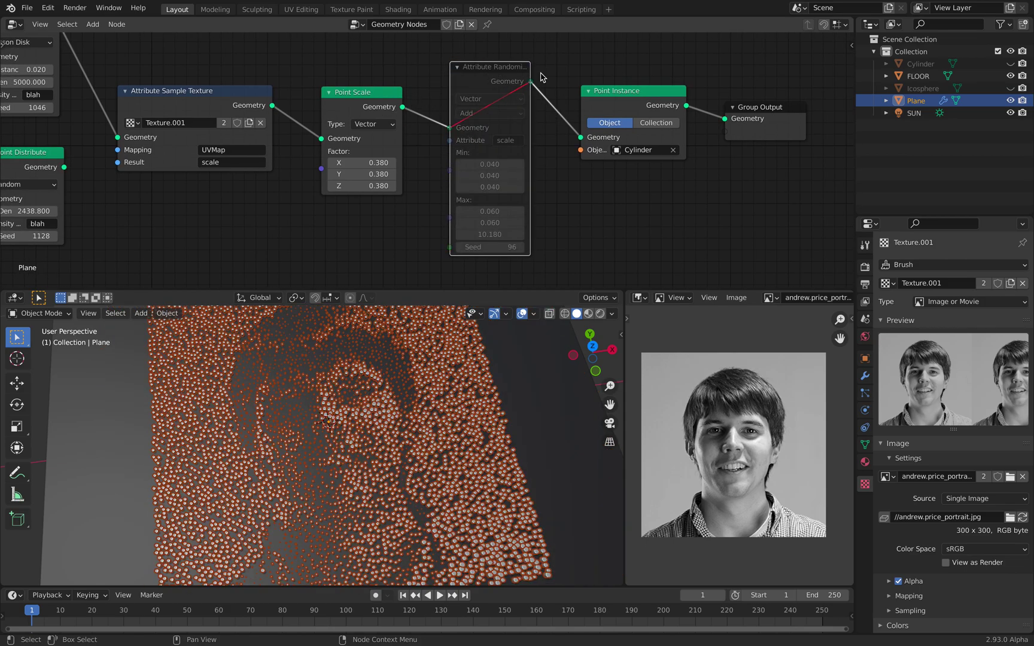
Toggle the muting of Attribute Randomize on and off to compare the cylinders with and without random heights, leaving it muted.
key("m")
key("m")
key("m")
key("m")
scroll(378, 110, "down", 2)
Move the Group Input node and both Point Distribute nodes away from Attribute Sample Texture, stacking the Poisson Disk one above the Random one.
middle_click_drag(378, 109, 594, 125)
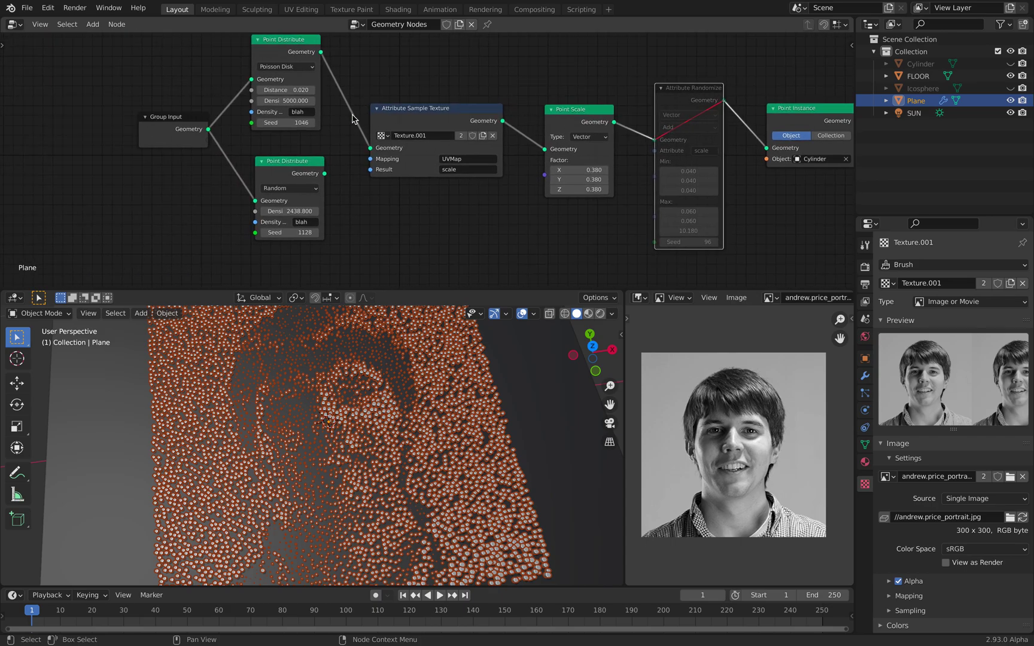
left_click_drag(191, 126, 133, 125)
left_click_drag(298, 79, 274, 92)
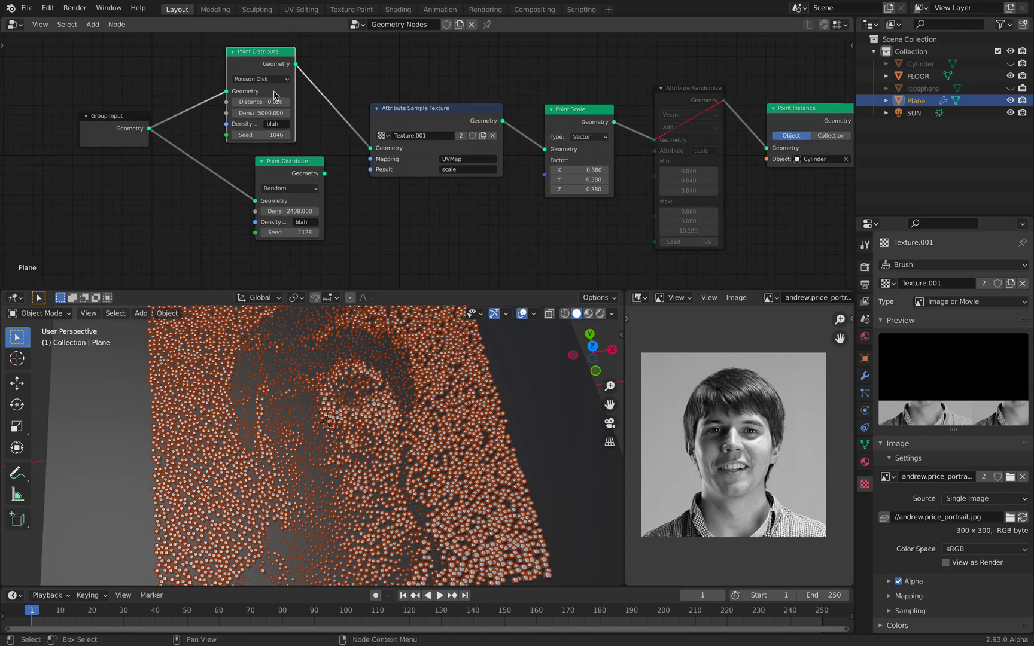
left_click_drag(279, 171, 252, 164)
middle_click_drag(366, 142, 355, 136)
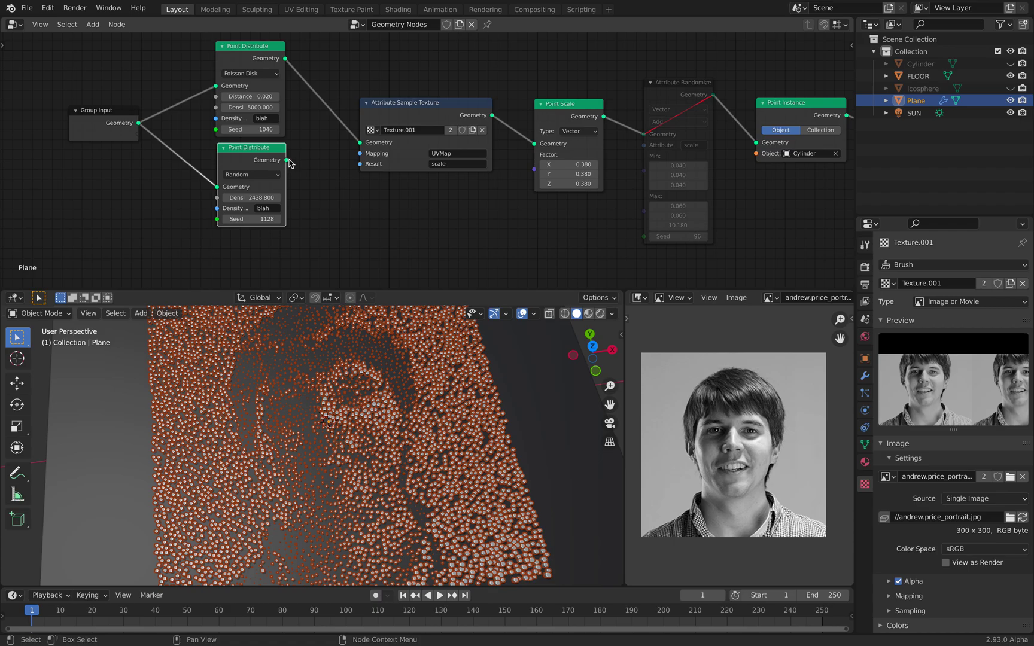
Try the Random Point Distribute node as Attribute Sample Texture's geometry input and reconnect the Poisson Disk one to compare the scatter.
left_click_drag(287, 160, 369, 144)
left_click_drag(283, 59, 361, 143)
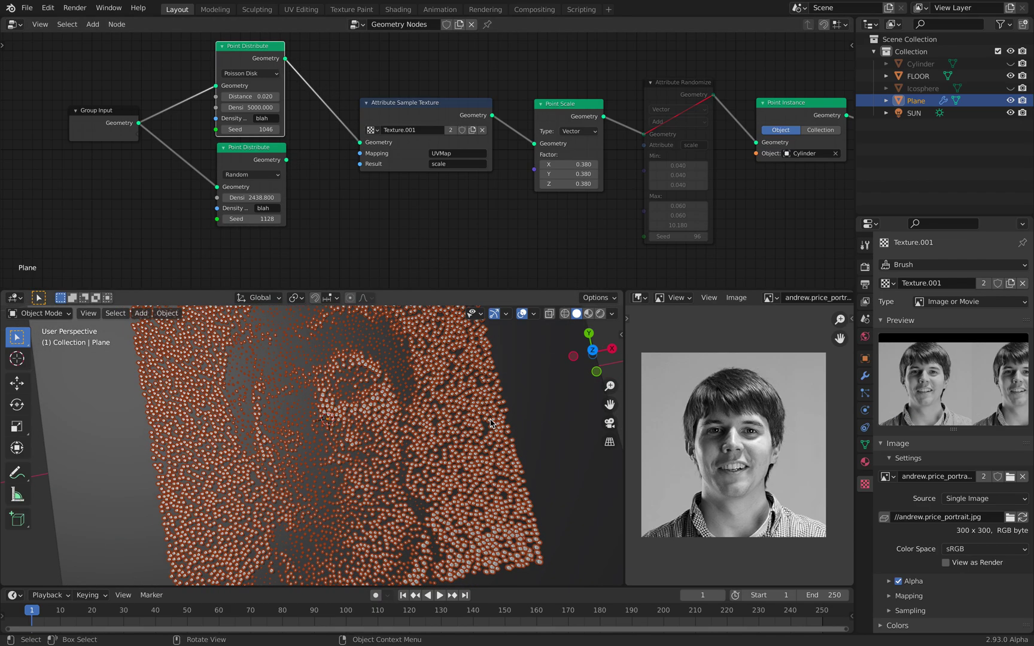
scroll(490, 424, "down", 3)
middle_click_drag(491, 424, 462, 383)
scroll(462, 383, "up", 3)
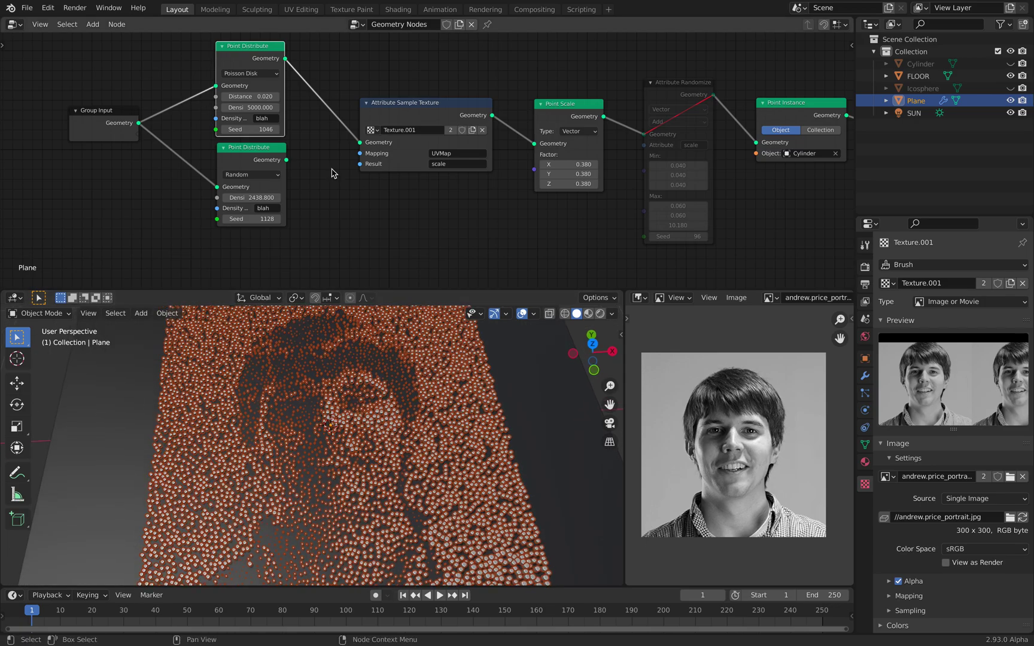
Unmute the Attribute Randomize node to restore the random cylinder heights and save the file.
scroll(424, 226, "down", 3)
middle_click_drag(425, 226, 394, 236)
scroll(394, 235, "up", 2)
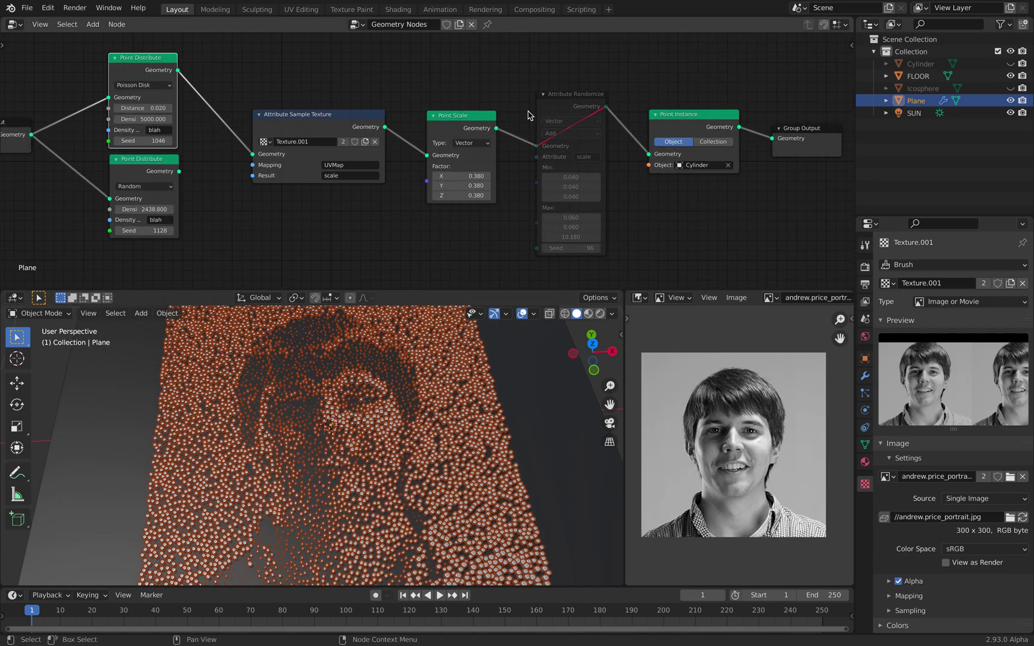
left_click(557, 107)
key("m")
scroll(489, 144, "down", 1)
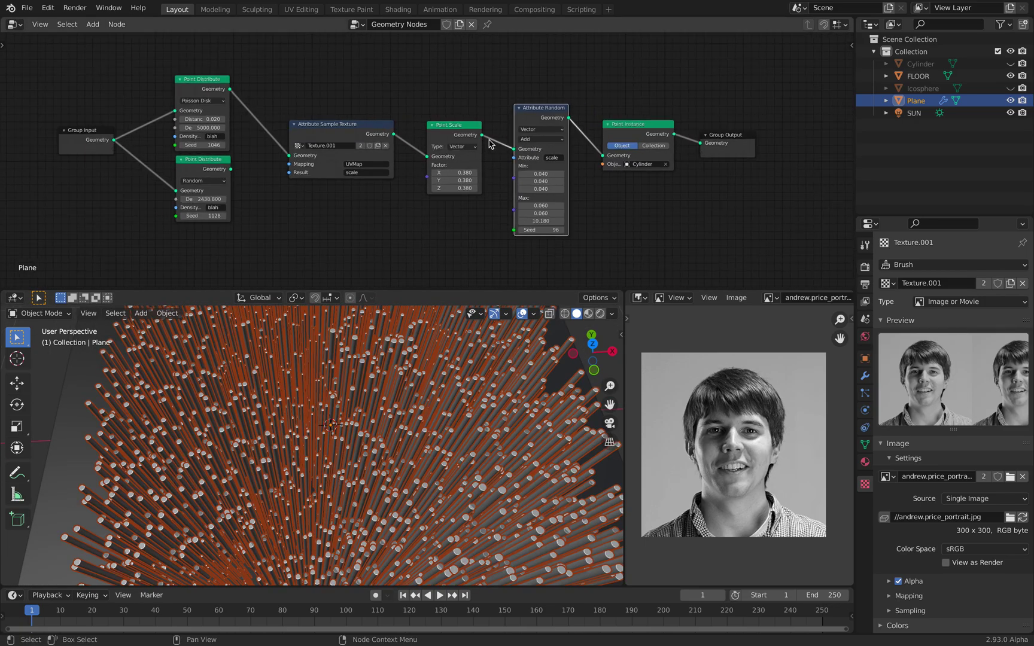
scroll(407, 359, "down", 3)
scroll(387, 219, "up", 3)
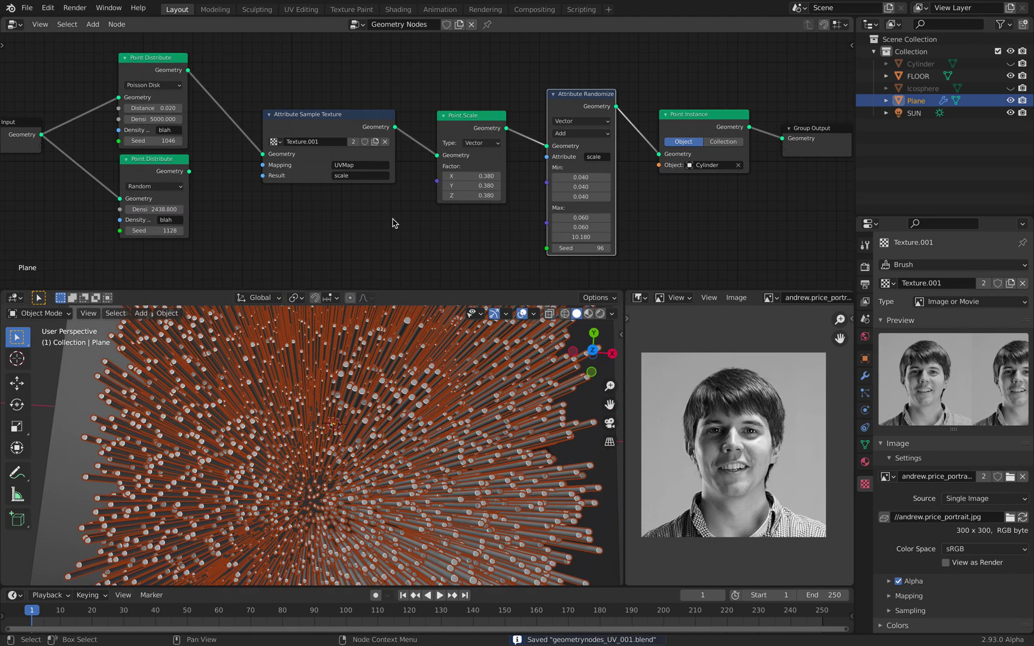
Examine the complete node tree from Group Input to Group Output in a full-screen node editor, and the resulting cylinders in the viewport.
key("ctrl+alt+space")
middle_click_drag(438, 217, 443, 210)
scroll(447, 219, "down", 3)
scroll(404, 286, "up", 2)
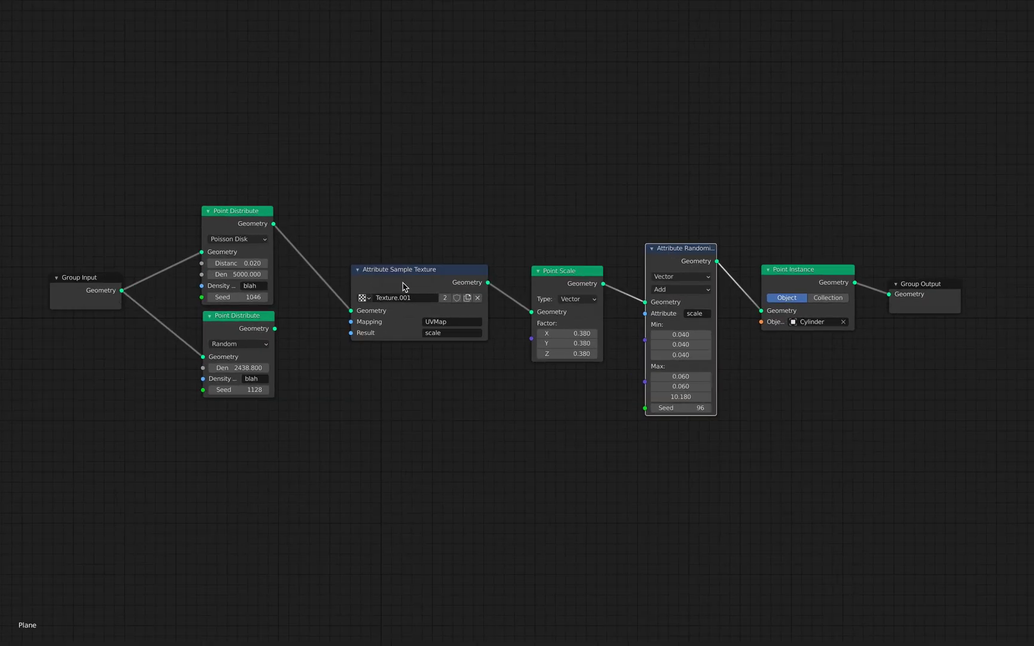
key("ctrl+alt+space")
scroll(425, 402, "down", 1)
middle_click_drag(428, 408, 438, 390)
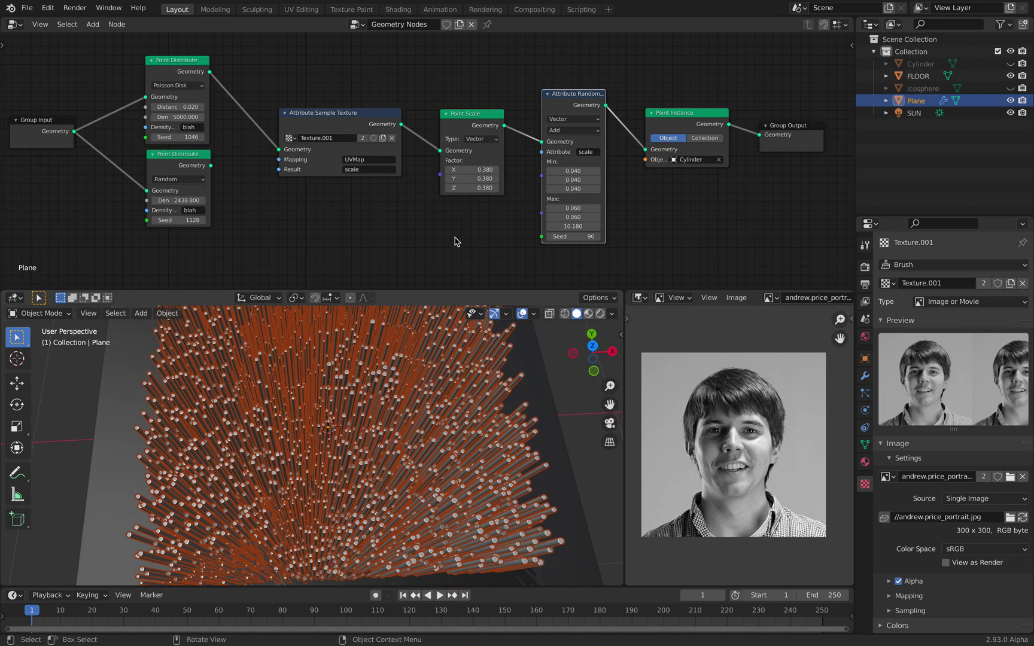
scroll(457, 239, "down", 3)
mouse_move(455, 226)
middle_mouse_down()
mouse_move(471, 221)
mouse_move(448, 217)
middle_mouse_up()
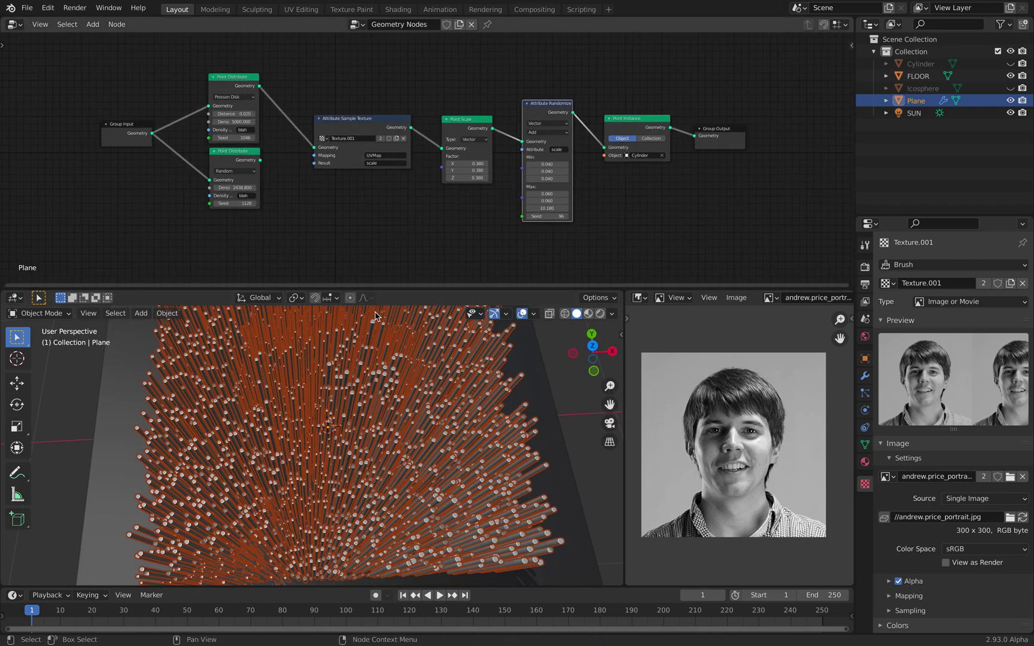